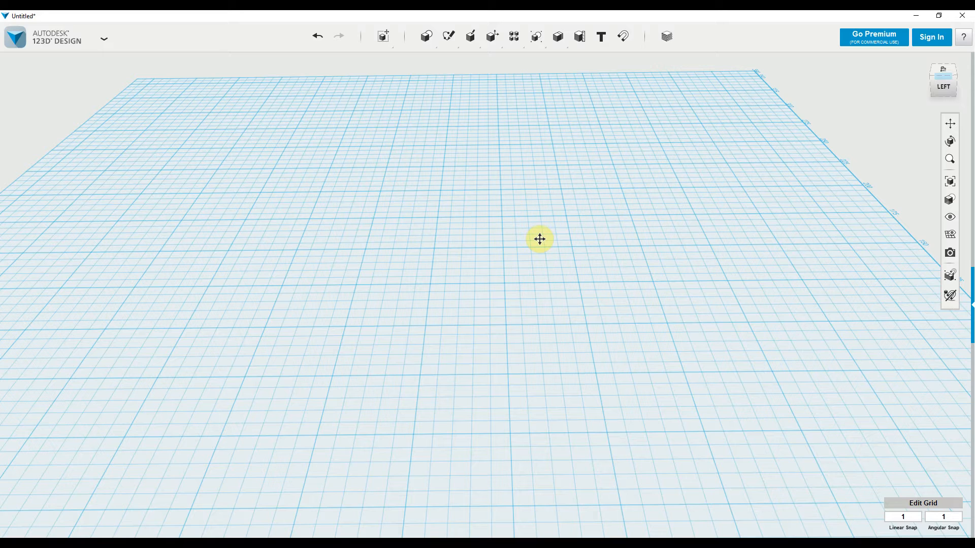
Step: Place a cylinder primitive with a radius of 10 mm and a height of 20 mm on the grid
left_click(540, 239)
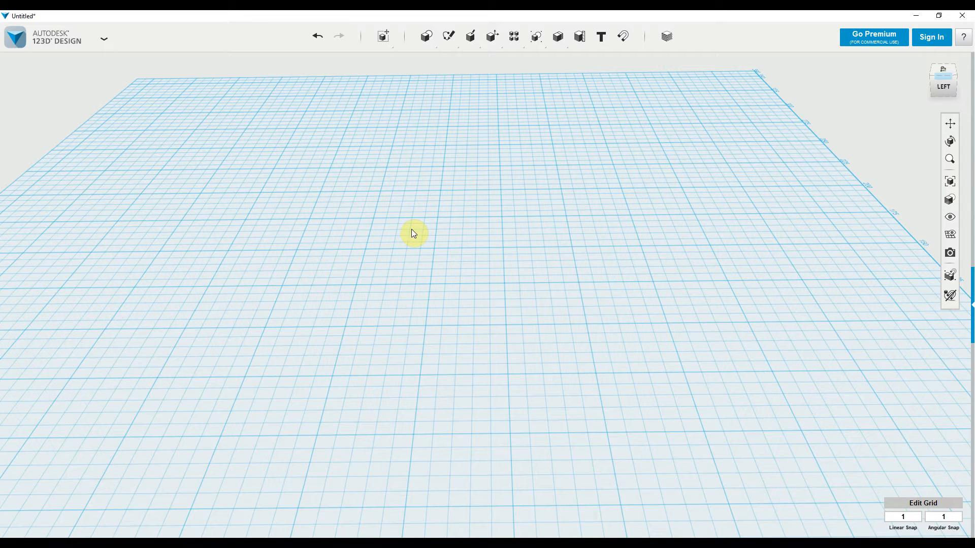
mouse_move(426, 36)
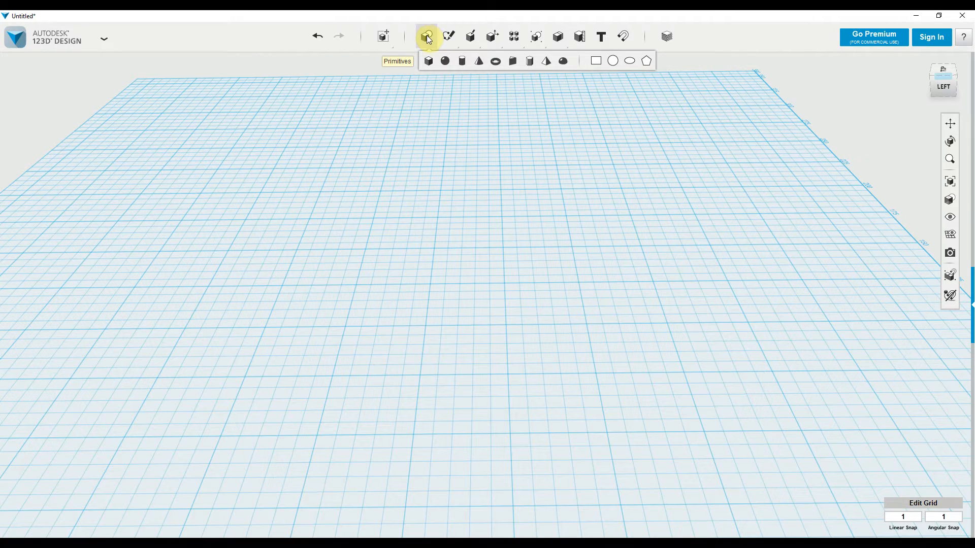
left_click(462, 62)
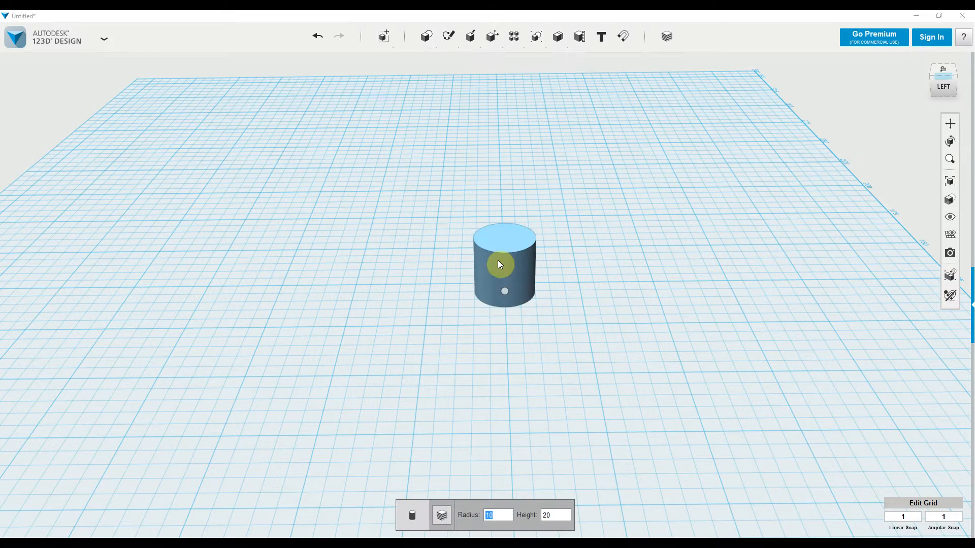
left_click(435, 249)
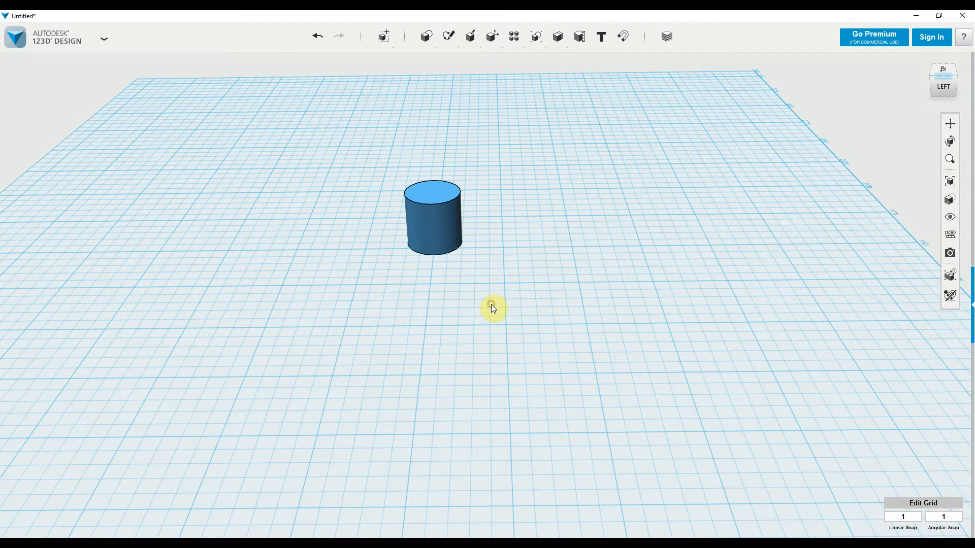
Step: Smart Scale the cylinder's footprint to 95 by 95 mm to form a wide disc
left_click(447, 233)
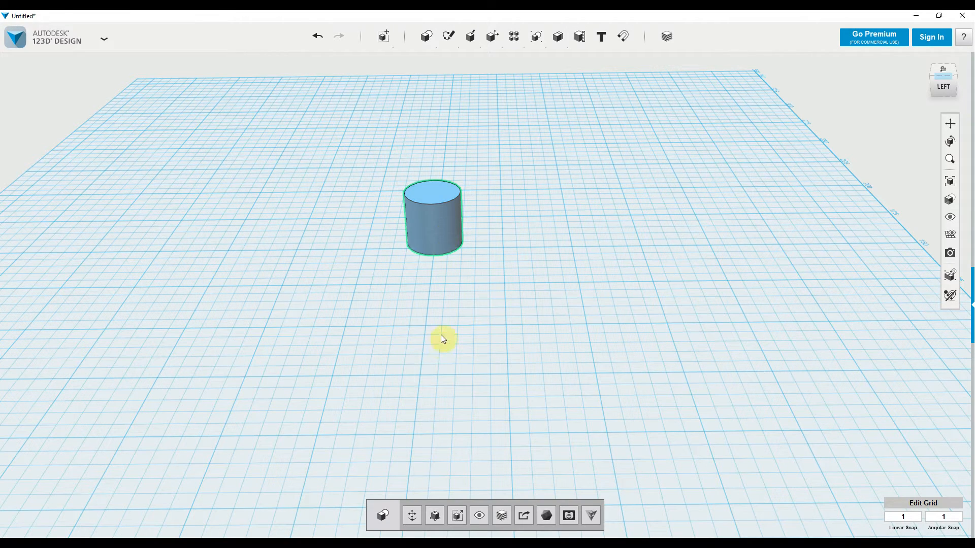
left_click(434, 516)
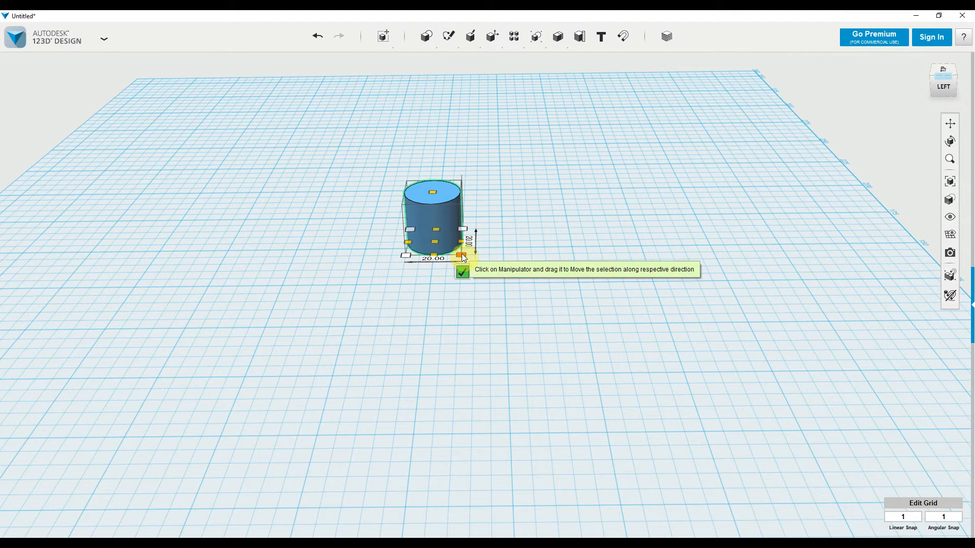
left_click_drag(462, 254, 724, 382)
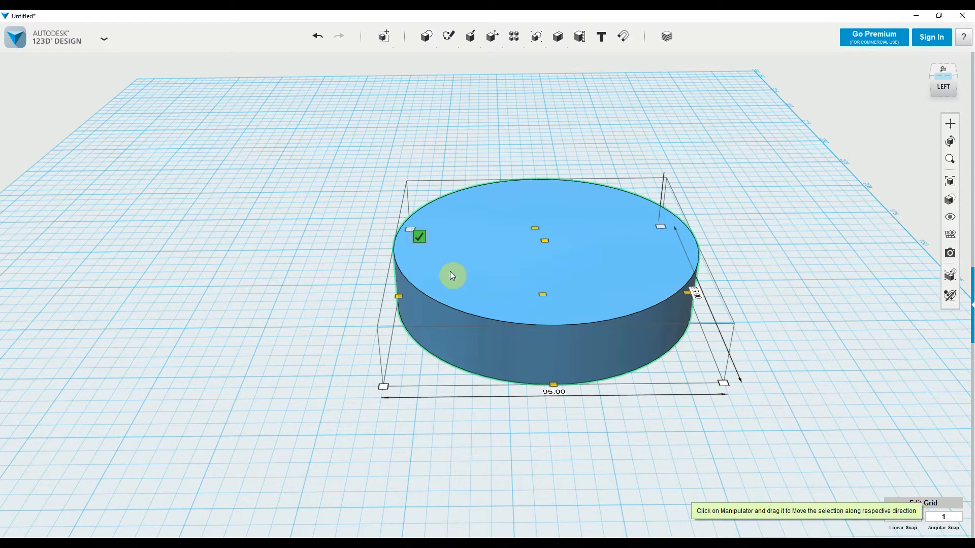
left_click(422, 237)
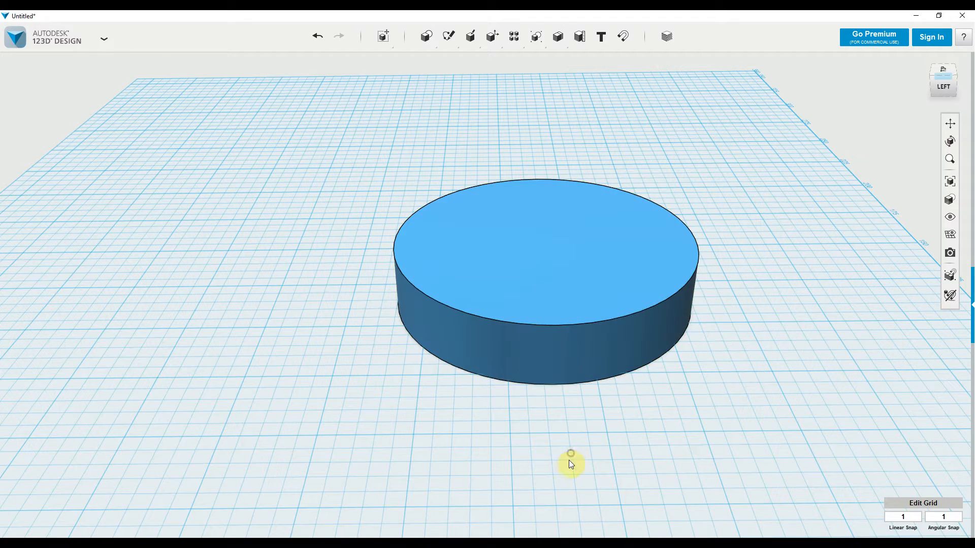
Step: Copy and paste the disc, and move the copy across the grid until it sits beside the original
left_click(492, 285)
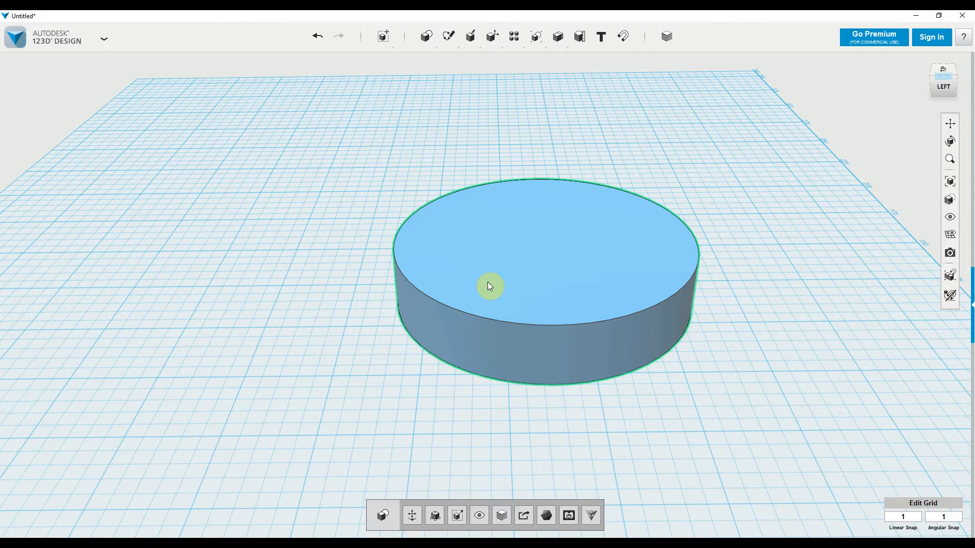
left_click(224, 305)
key("ctrl+v")
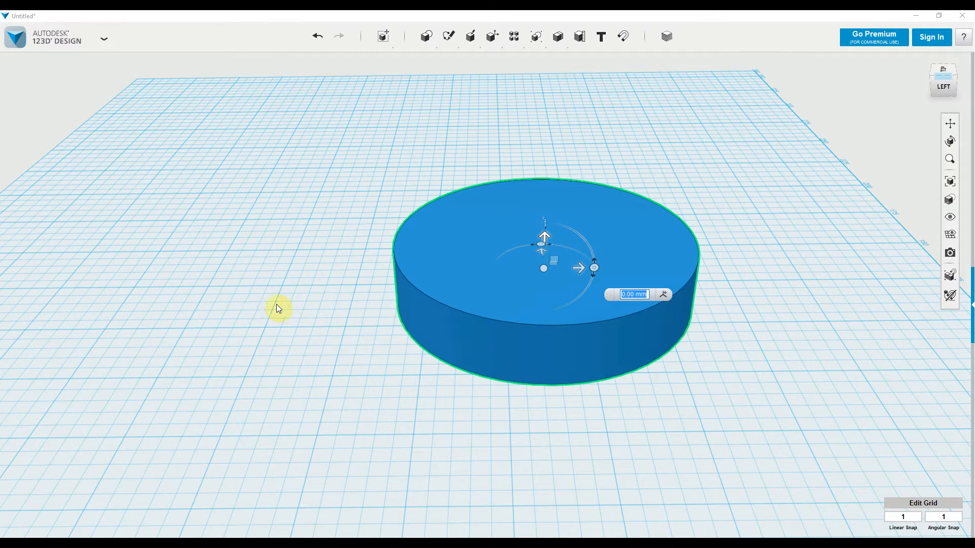
left_click(277, 305)
left_click(540, 253)
left_click_drag(539, 254, 235, 323)
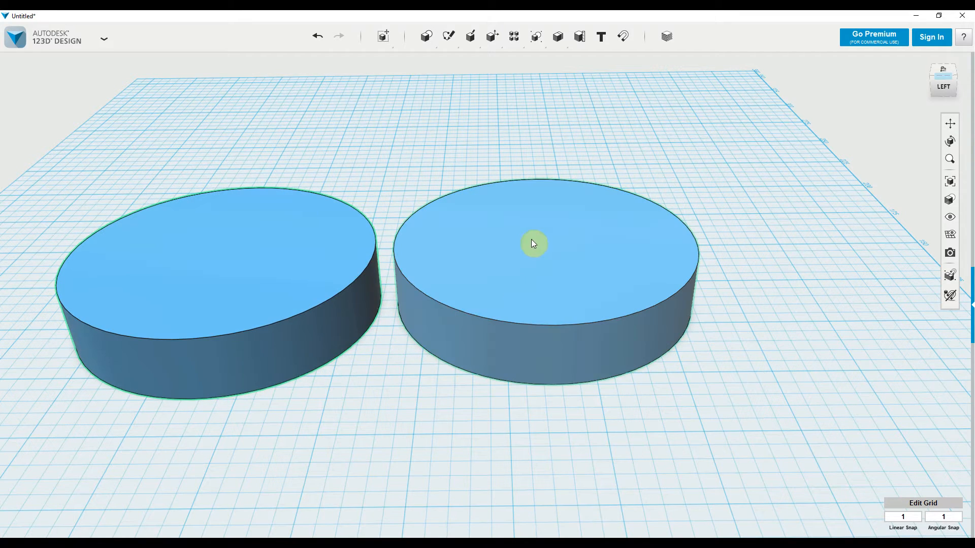
left_click(315, 422)
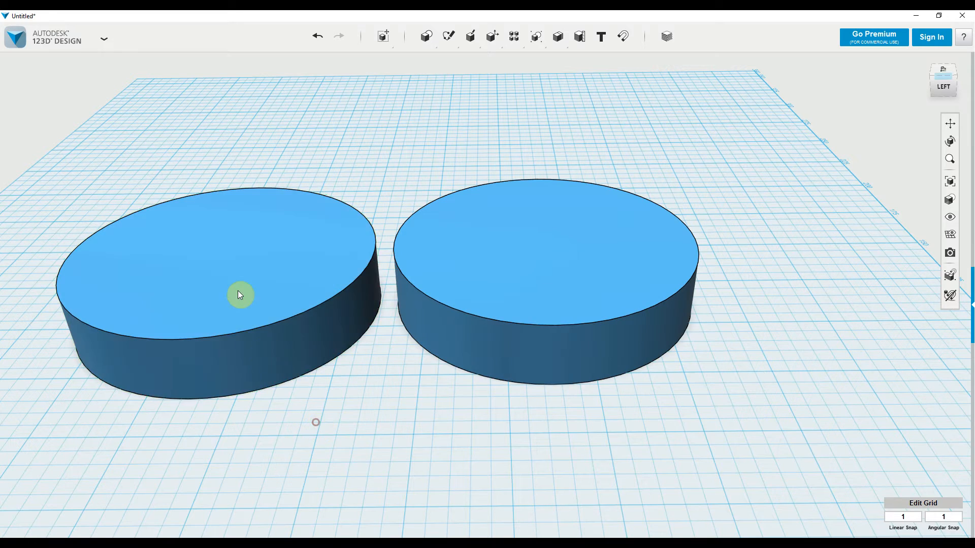
Step: Smart Scale the copied disc's footprint down to about 91.6 by 91.3 mm
left_click(233, 271)
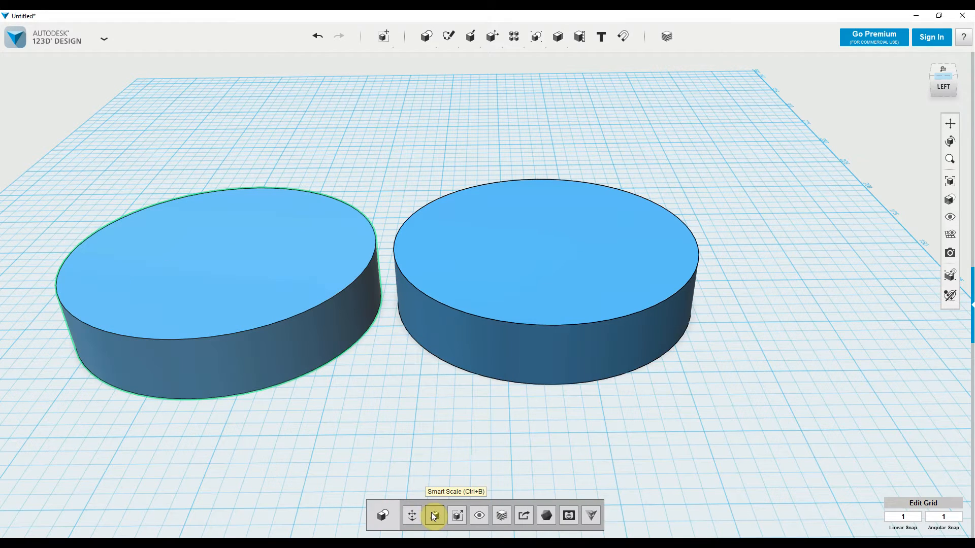
left_click(431, 515)
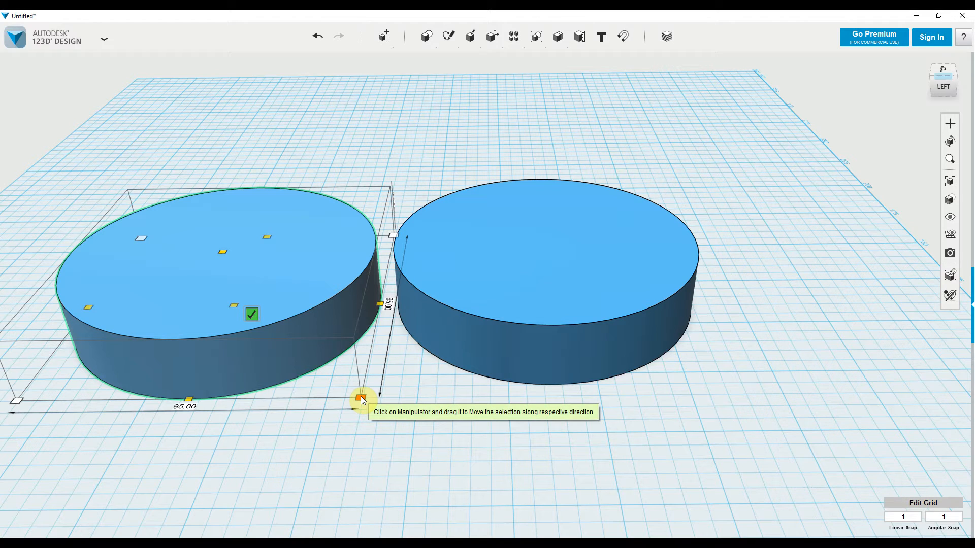
mouse_move(363, 400)
left_mouse_down()
mouse_move(329, 395)
mouse_move(350, 389)
left_mouse_up()
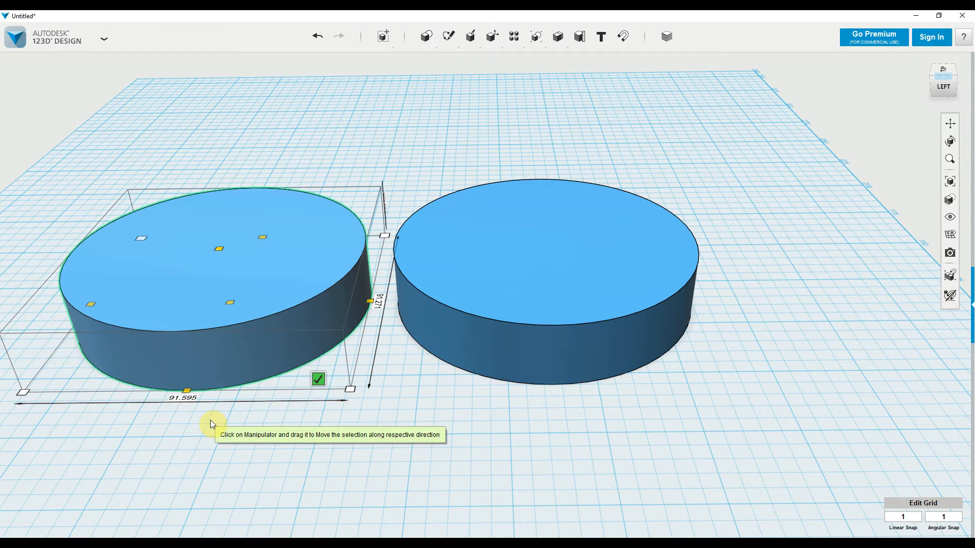
left_click(325, 382)
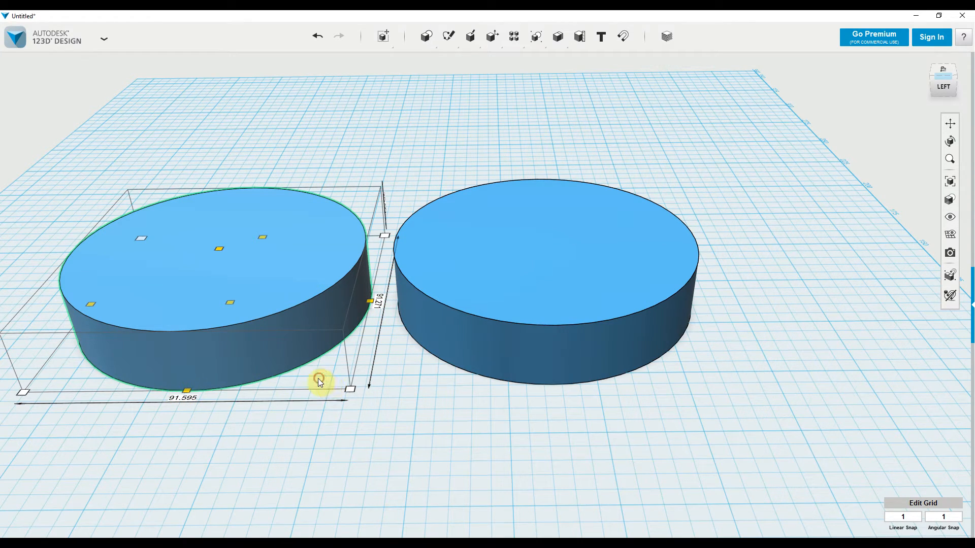
left_click(384, 417)
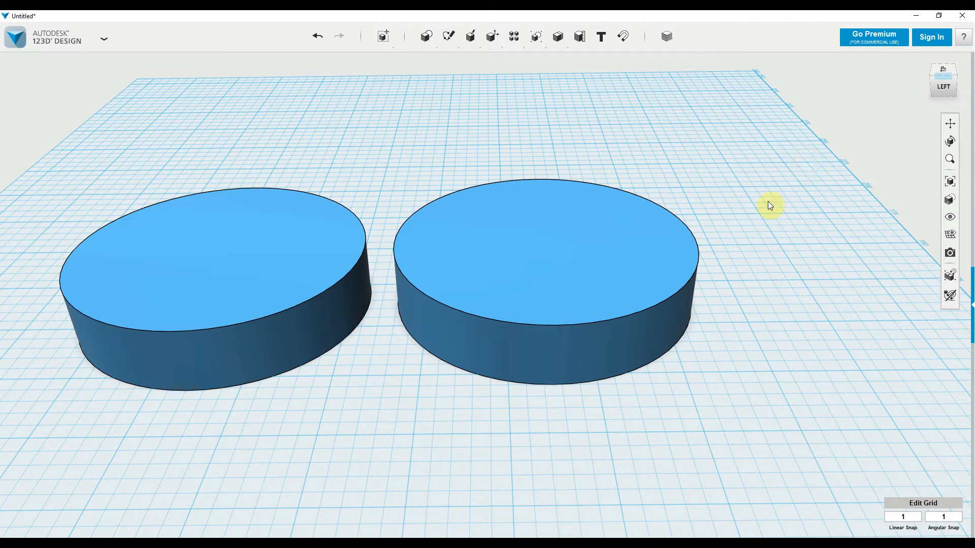
Step: Move the smaller disc into the larger one and centre it so an even rim shows all around
right_click_drag(727, 186, 724, 236)
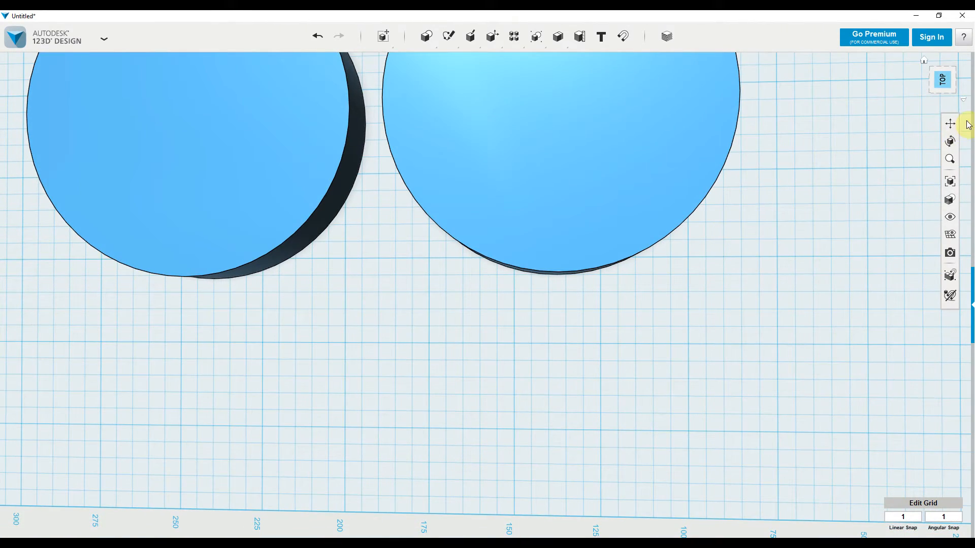
left_click(950, 123)
left_click_drag(793, 84, 789, 243)
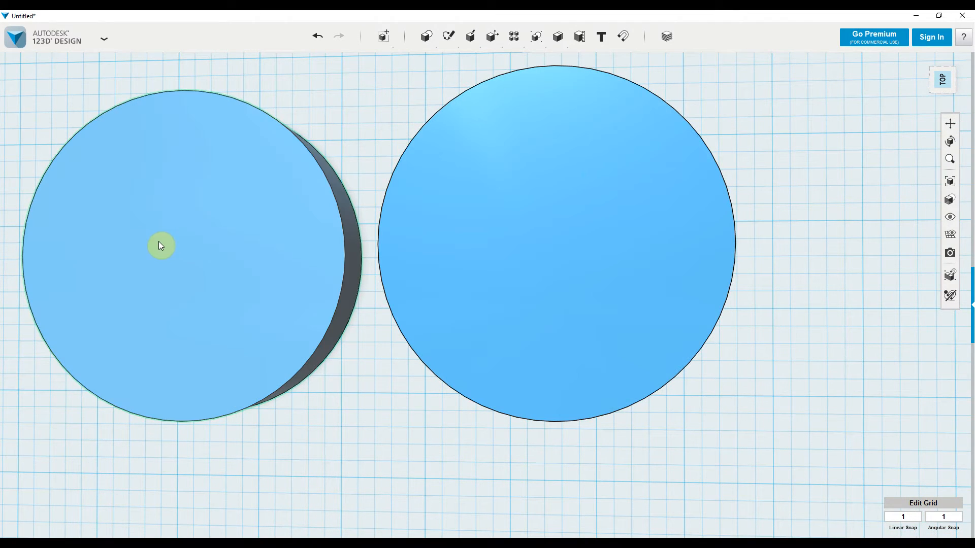
left_click_drag(161, 246, 534, 238)
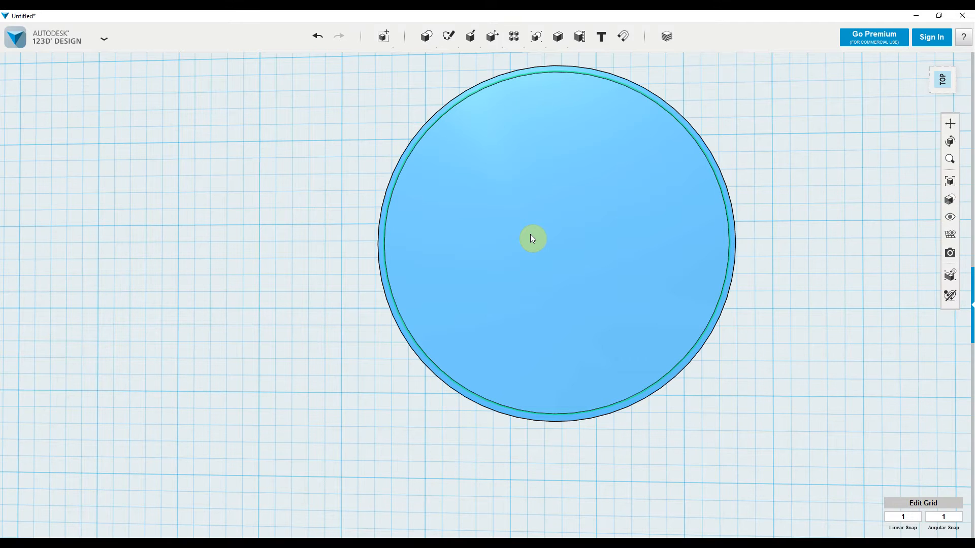
left_click_drag(531, 234, 531, 236)
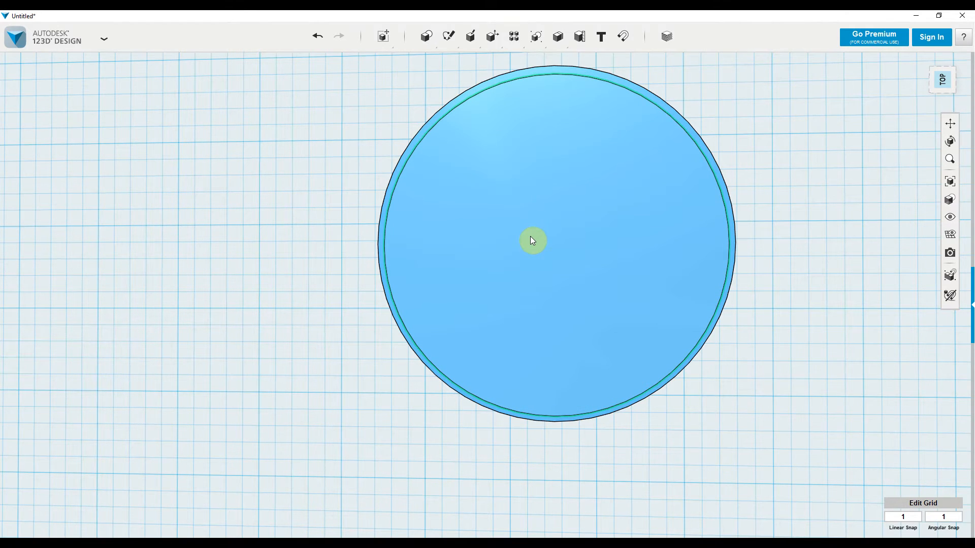
left_click_drag(532, 241, 532, 239)
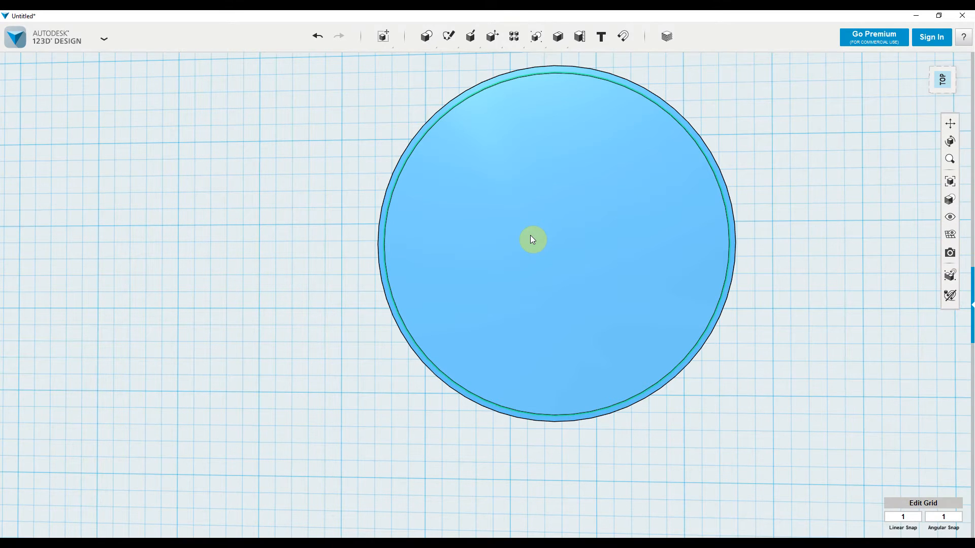
left_click(530, 236)
left_click(789, 357)
right_click_drag(819, 316, 818, 264)
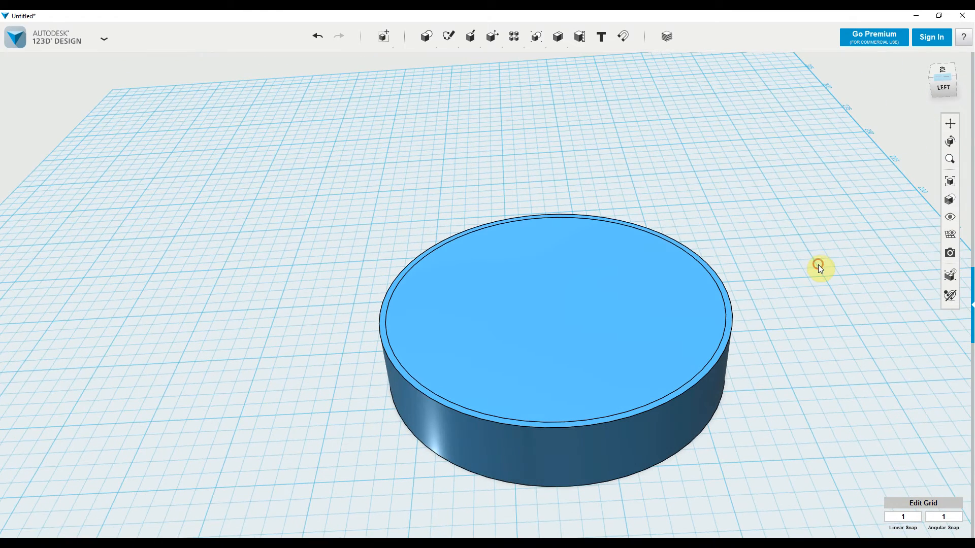
Step: Try to subtract one of the two overlapping discs from the other, and undo the result
mouse_move(557, 37)
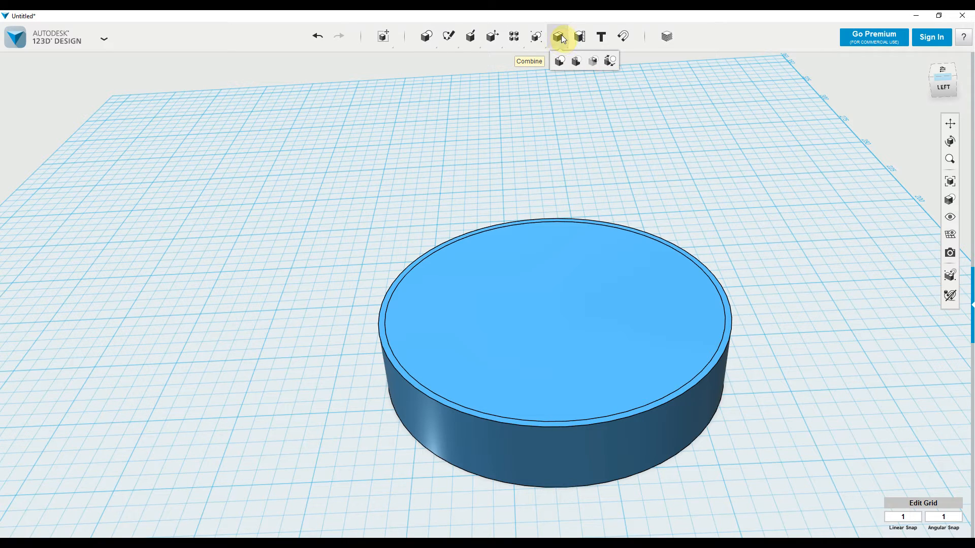
left_click(576, 61)
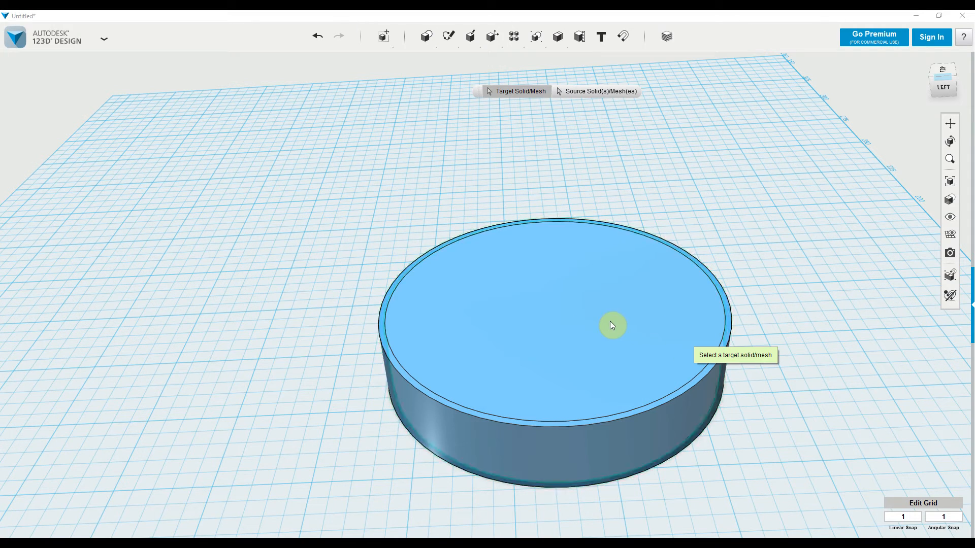
left_click(573, 322)
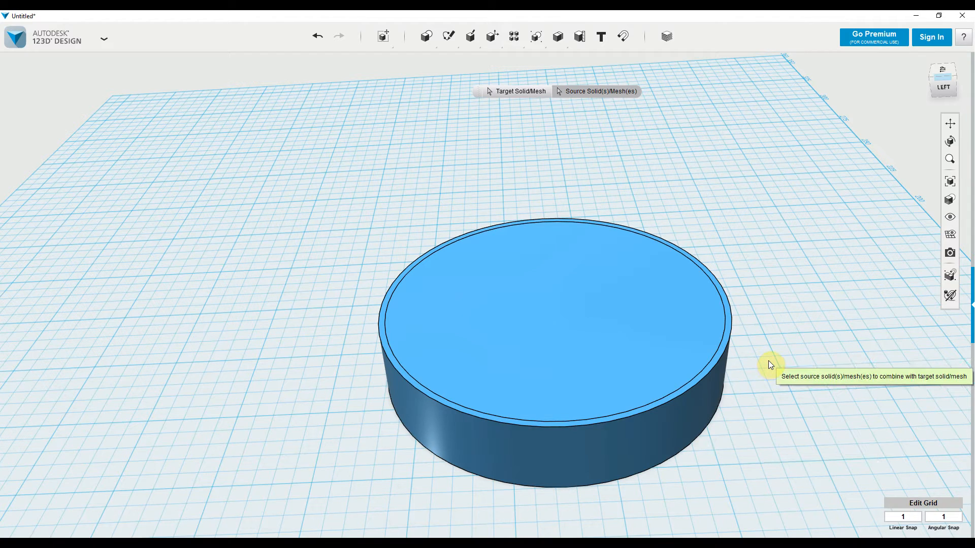
left_click(585, 276)
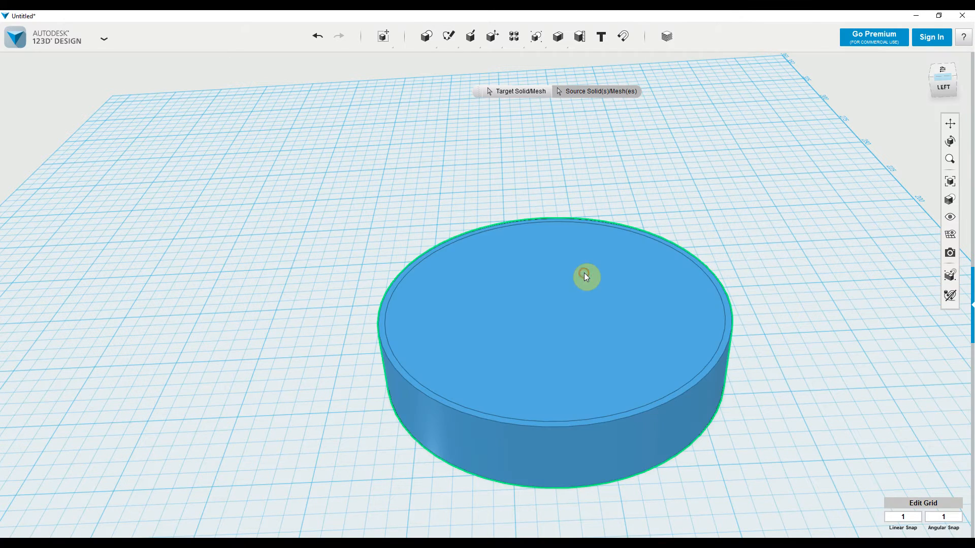
left_click(725, 318)
left_click(754, 224)
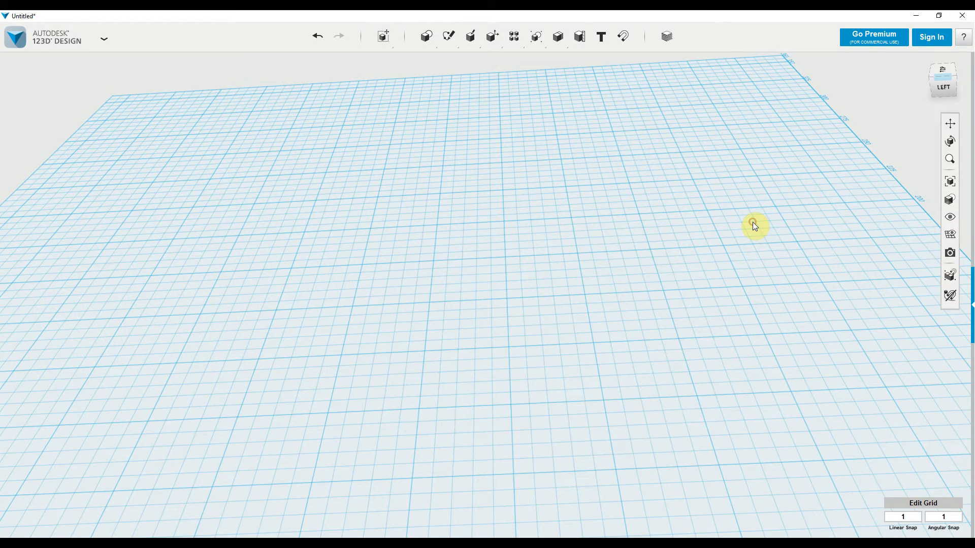
left_click(313, 38)
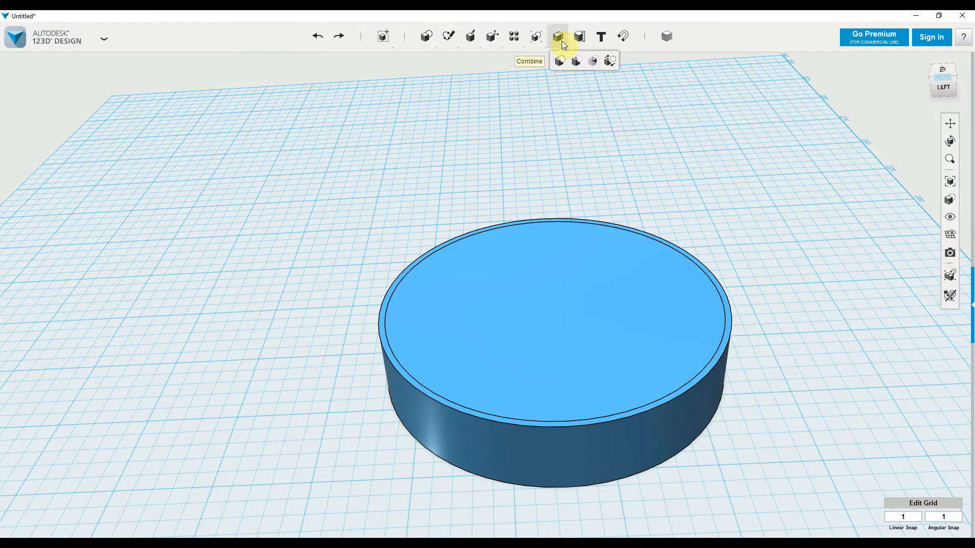
Step: Try the subtraction of the overlapping discs again, picking the target and source solids from a steeper view
left_click(574, 59)
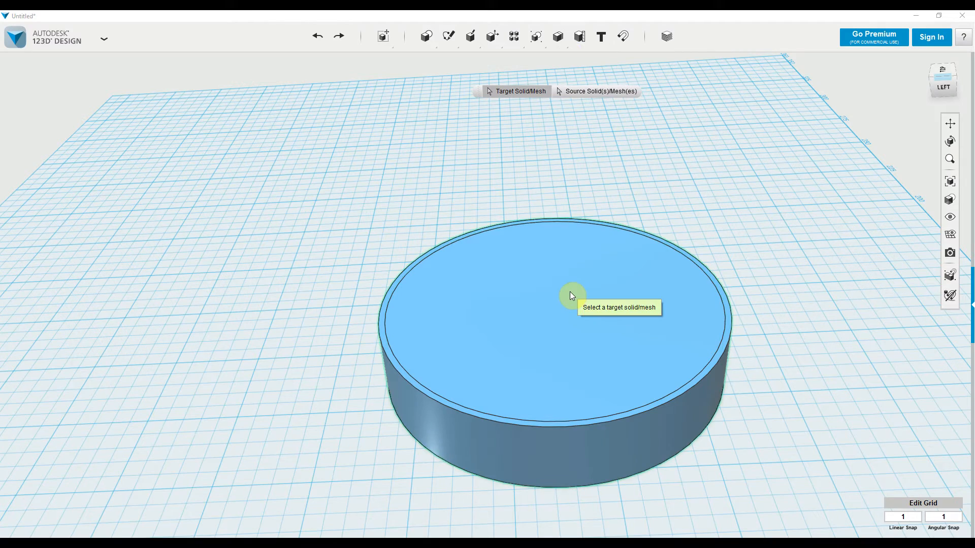
left_click(950, 142)
left_click_drag(746, 276, 747, 299)
left_click(657, 283)
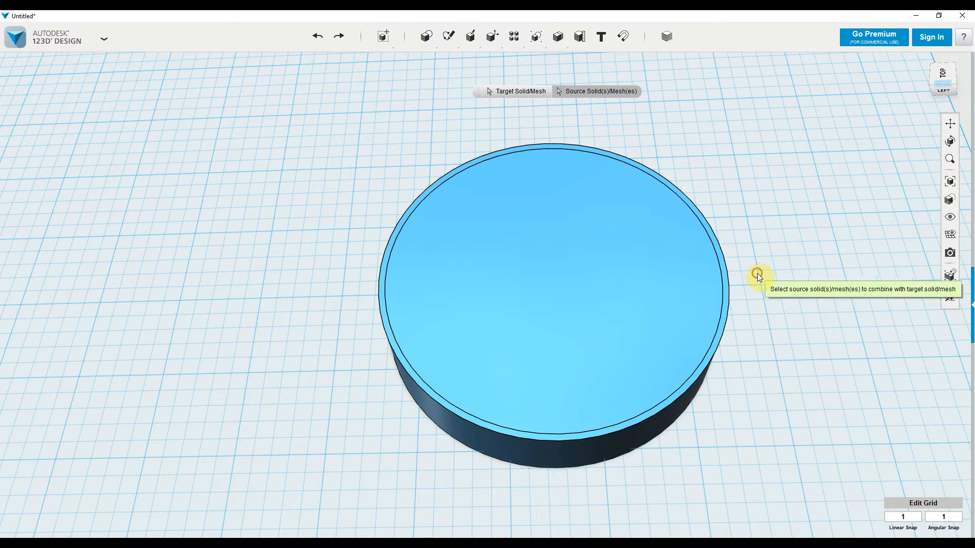
left_click(632, 248)
left_click(688, 204)
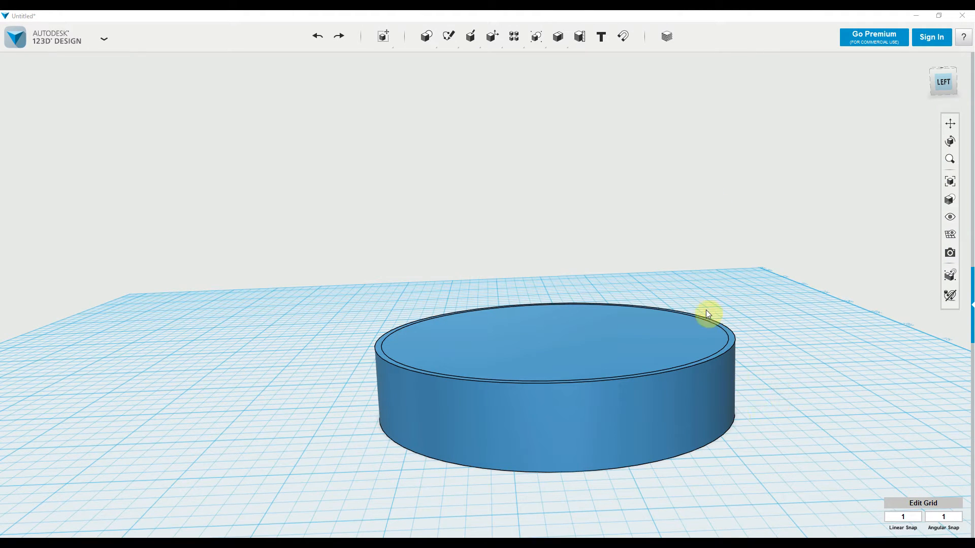
Step: Try to subtract the larger outer disc from the smaller inner disc, and undo the result
mouse_move(557, 36)
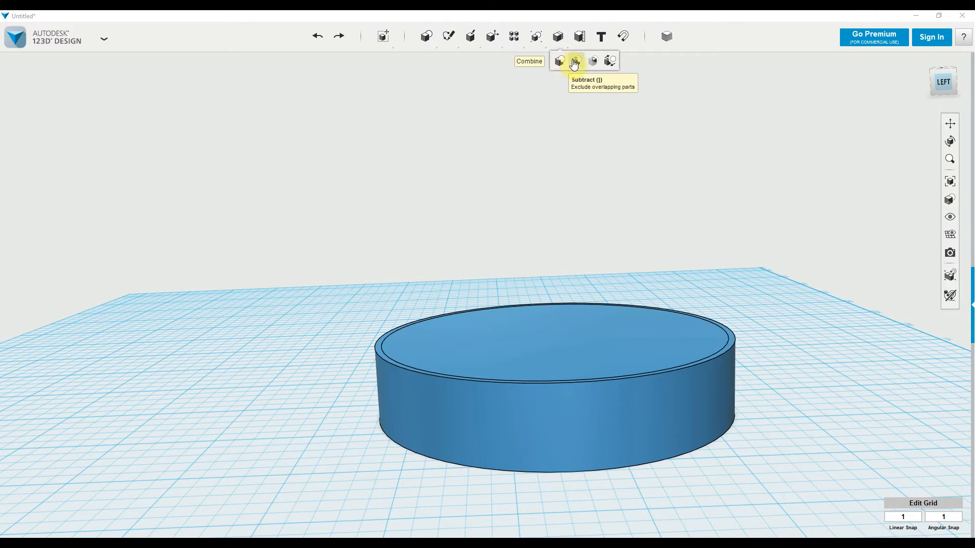
left_click(577, 62)
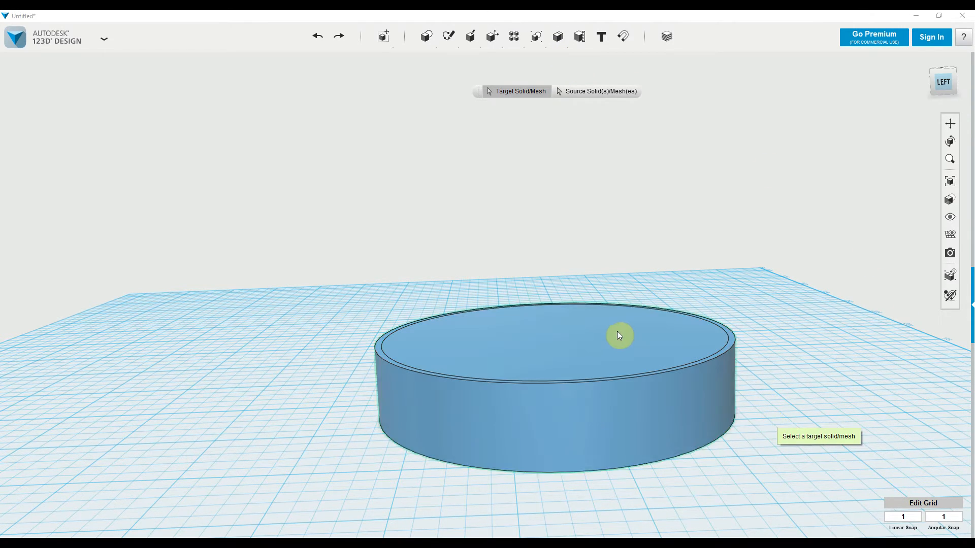
left_click(603, 350)
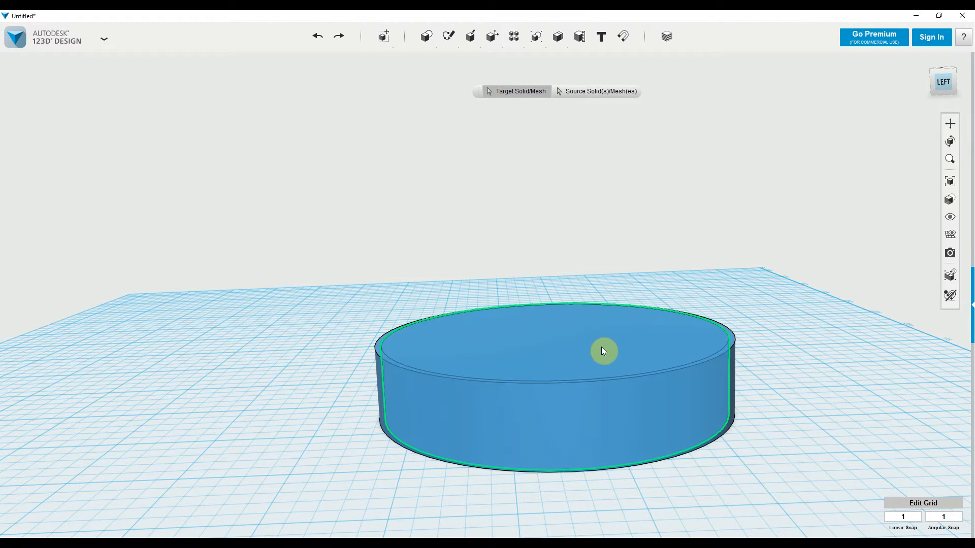
left_click(732, 414)
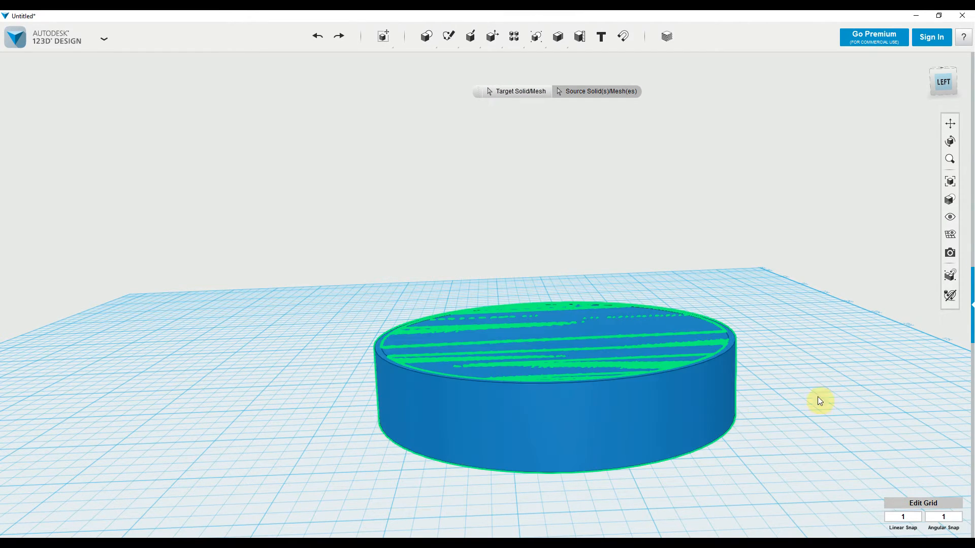
left_click(811, 382)
left_click(324, 45)
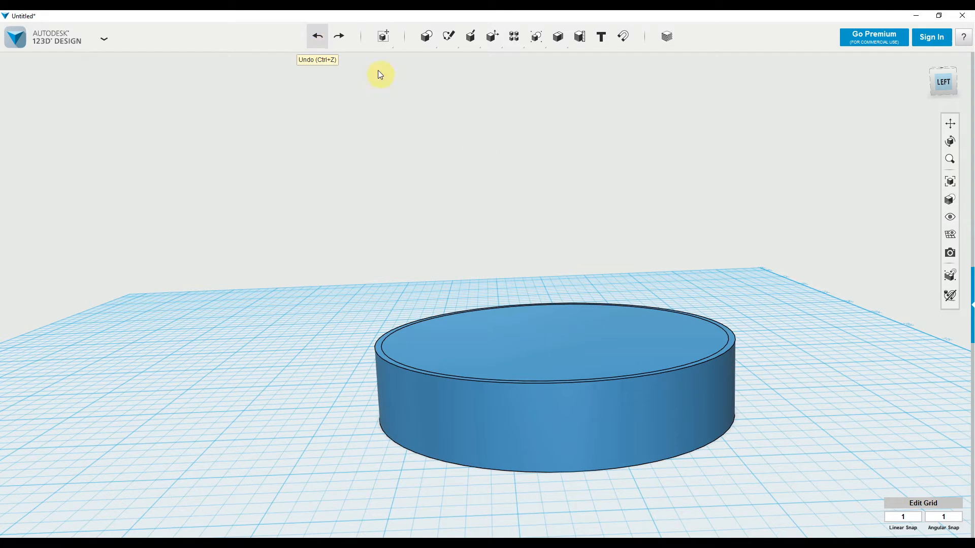
Step: Subtract the smaller inner disc from the larger outer disc to leave a thin-walled ring
left_click(575, 62)
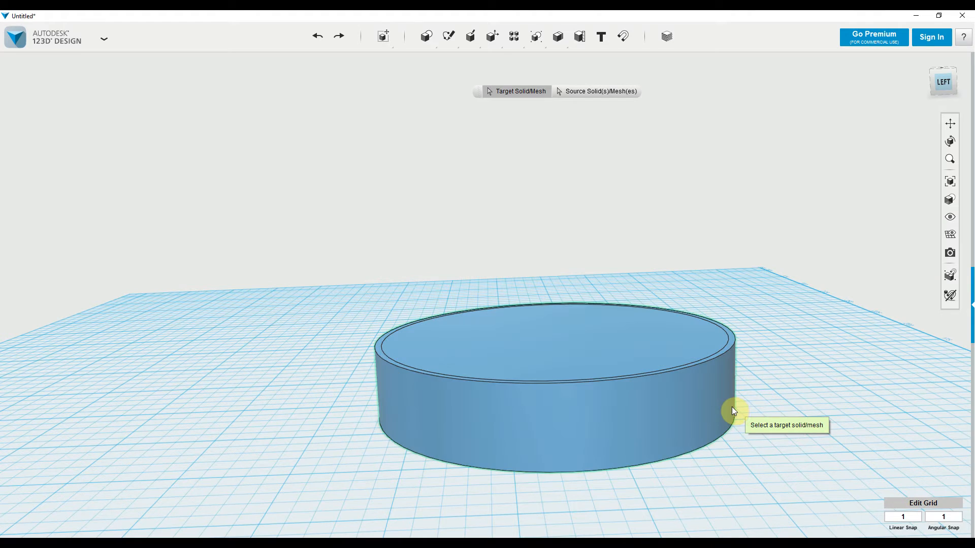
left_click(732, 408)
left_click(577, 344)
left_click(824, 405)
right_click_drag(776, 272, 759, 310)
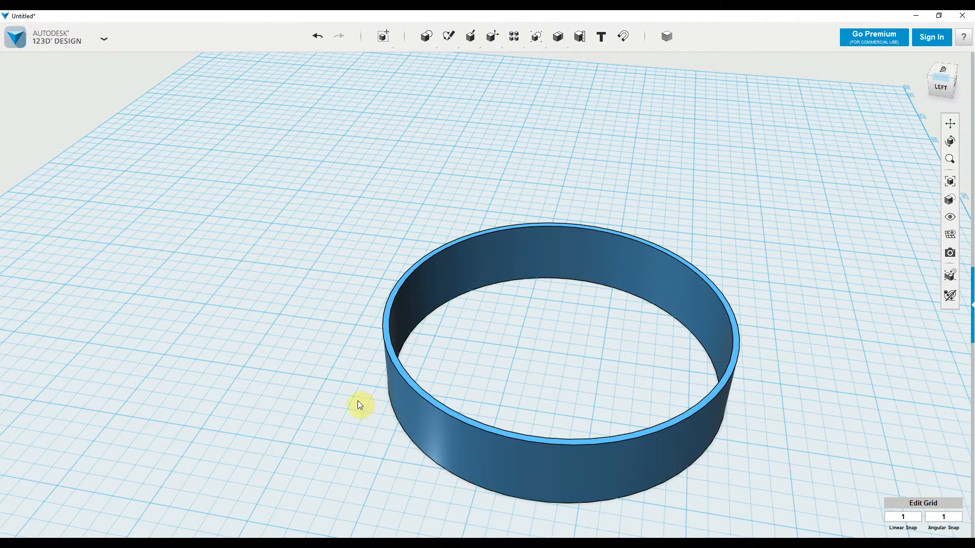
mouse_move(558, 36)
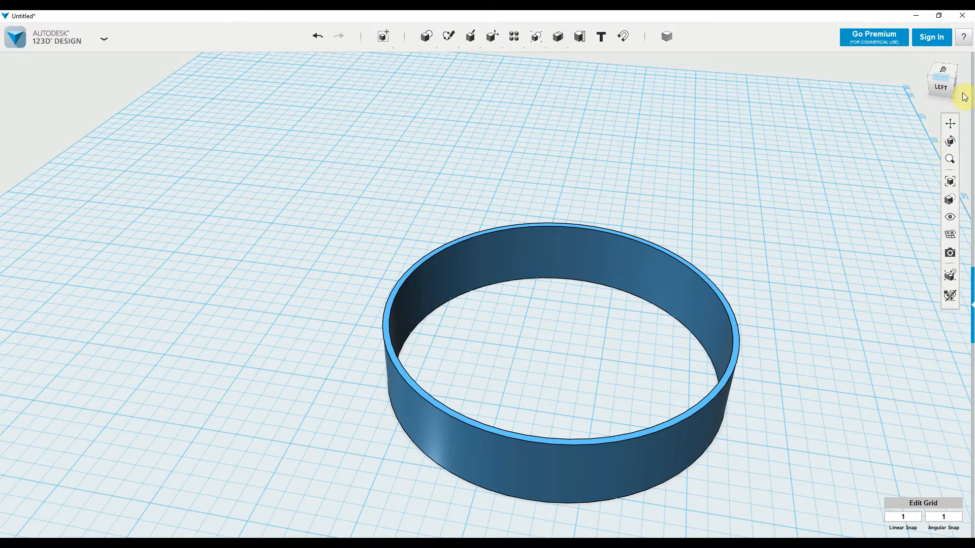
Step: Smart Scale the ring vertically to roughly twice its height, keeping its 95 mm width and depth
left_click(952, 123)
left_click_drag(818, 420, 787, 356)
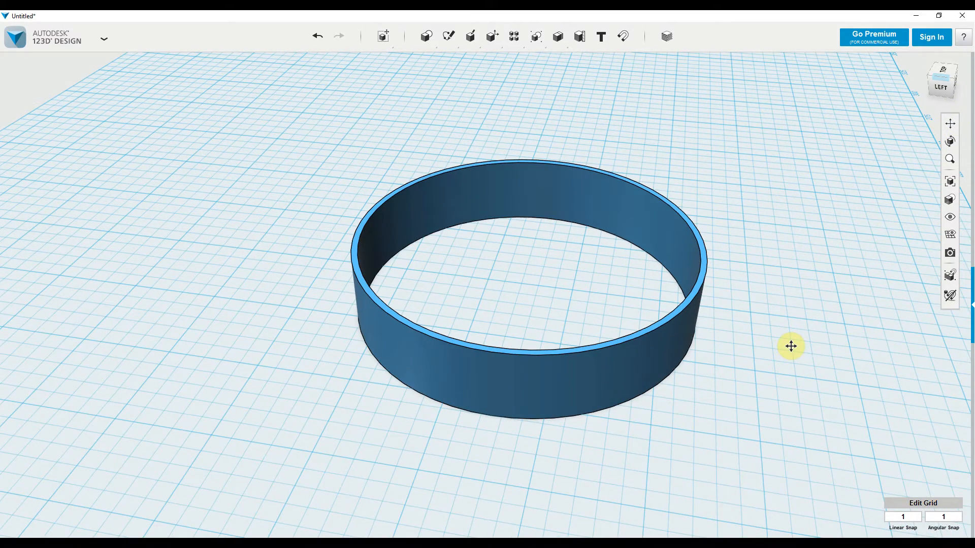
left_click(536, 377)
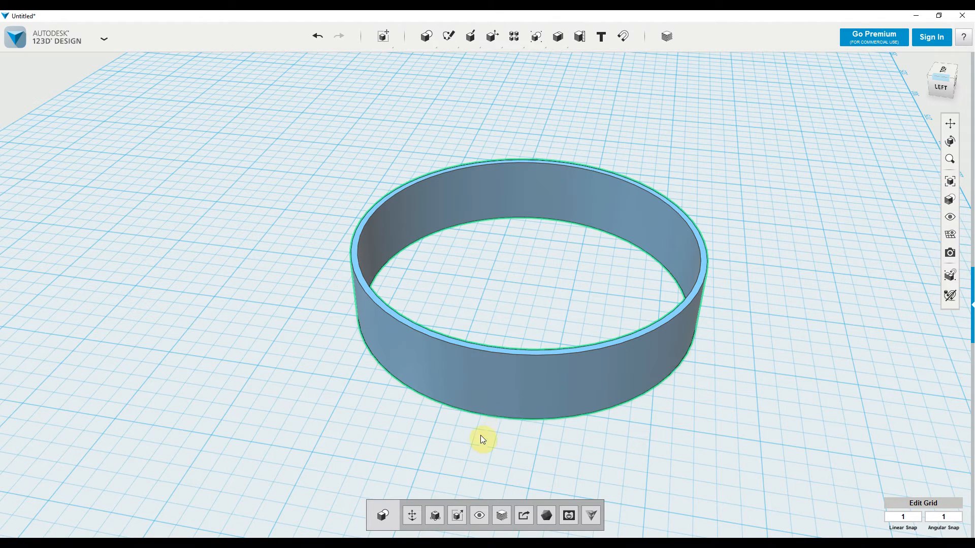
left_click(436, 515)
left_click_drag(531, 242, 564, 165)
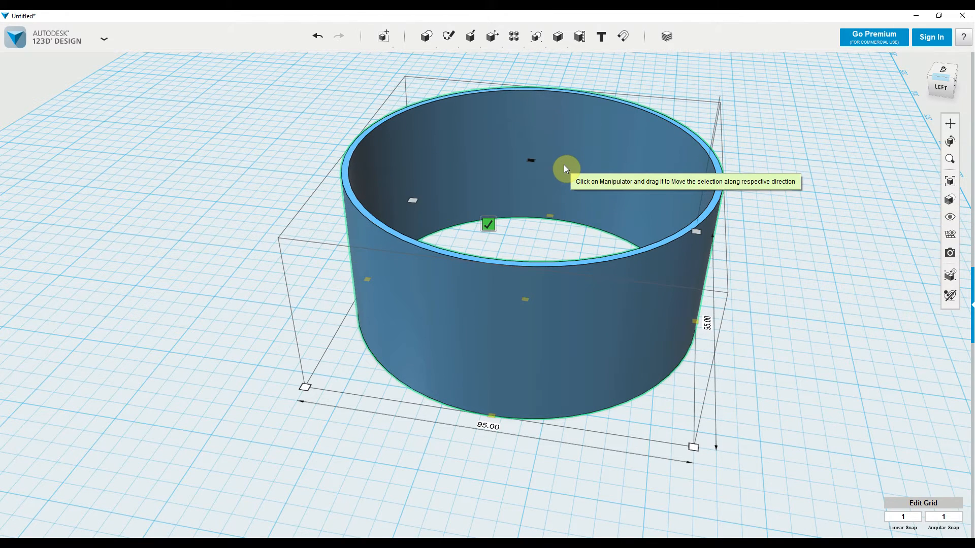
left_click(489, 224)
Step: Smart Scale the ring slightly taller again and check its shape from a raised angle
right_click_drag(846, 245, 720, 378)
right_click_drag(628, 382, 664, 371)
left_click(574, 310)
left_click(557, 426)
left_click(539, 260)
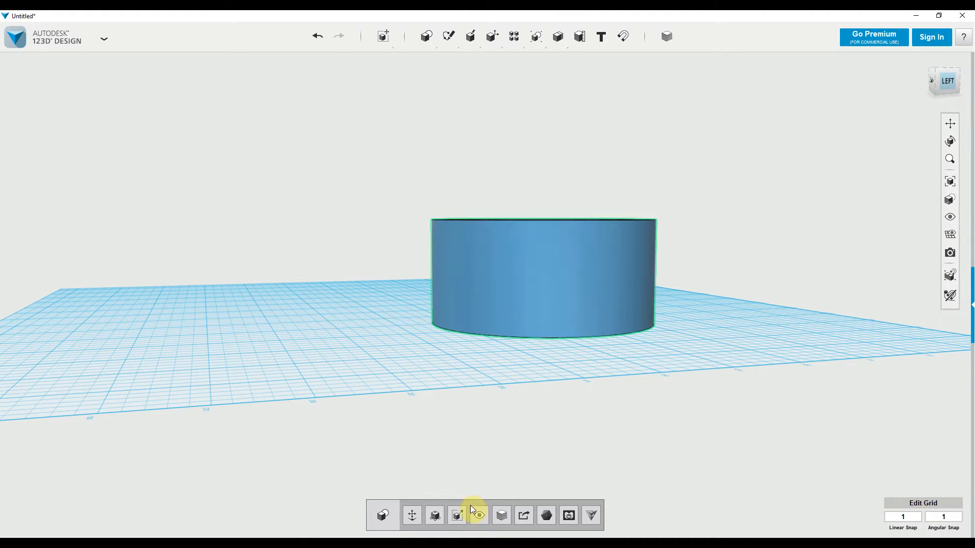
left_click(435, 513)
right_click_drag(676, 353, 551, 175)
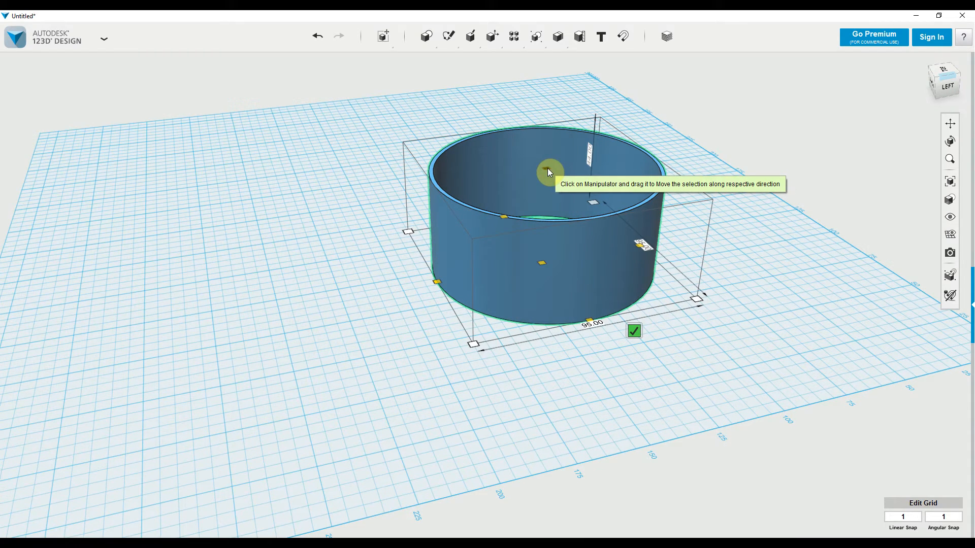
left_click_drag(547, 169, 550, 154)
left_click(505, 151)
left_click(725, 263)
right_click_drag(726, 263, 729, 243)
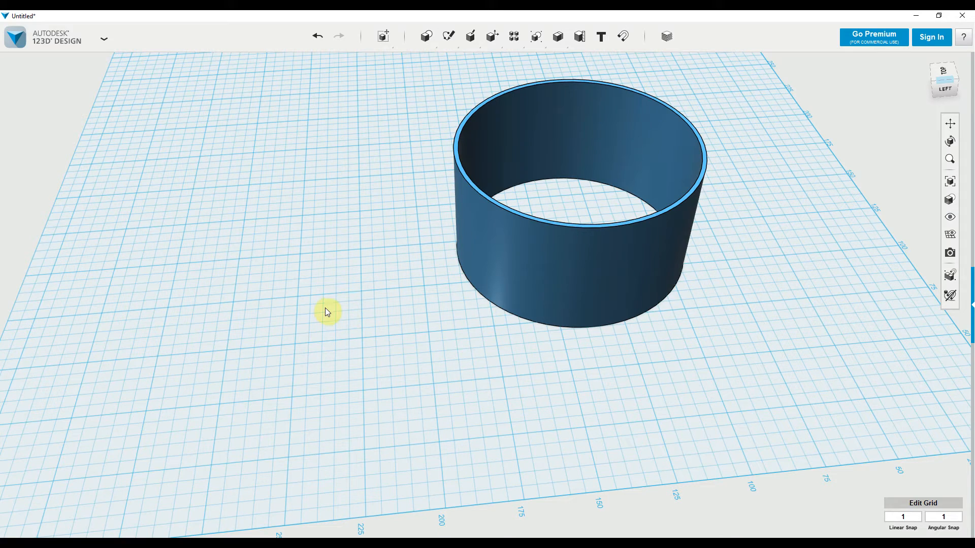
Step: Place a sphere primitive with a 10 mm radius on the grid beside the ring
mouse_move(427, 39)
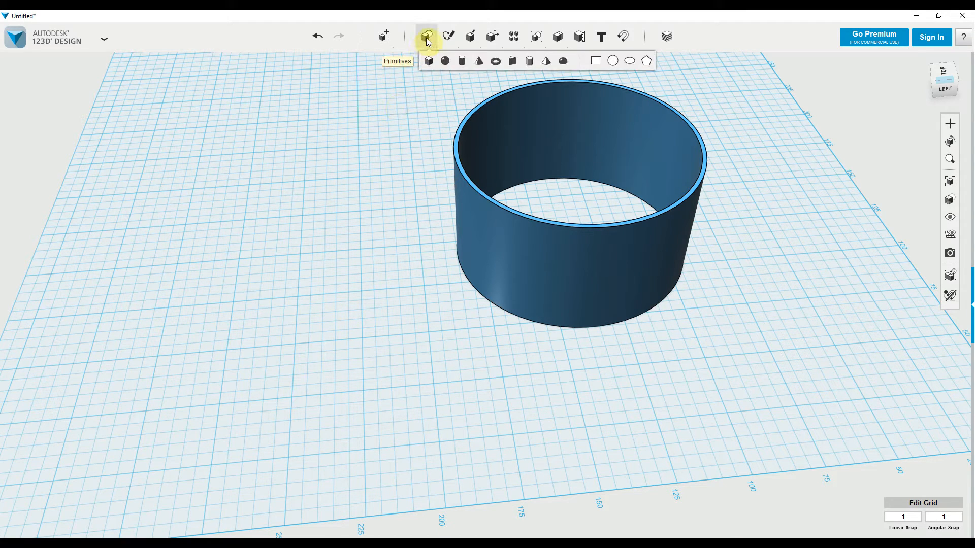
left_click(447, 68)
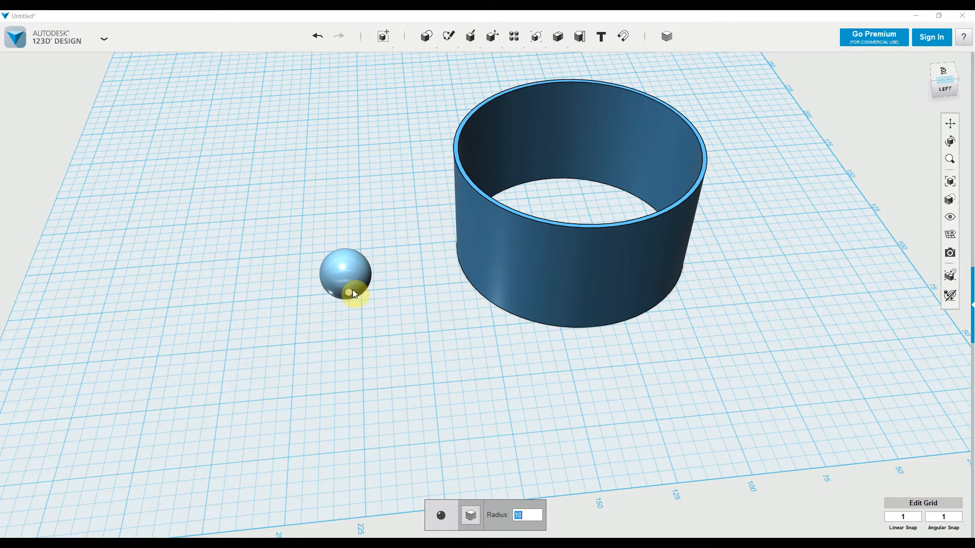
left_click(353, 289)
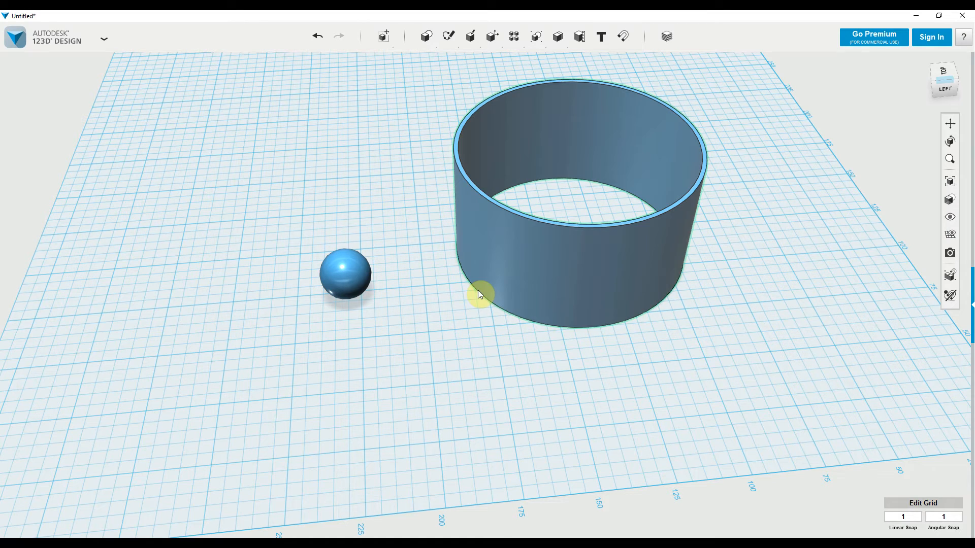
Step: Move the sphere up 9 mm off the grid and fine-tune its height by lowering it about 2 mm
left_click(354, 279)
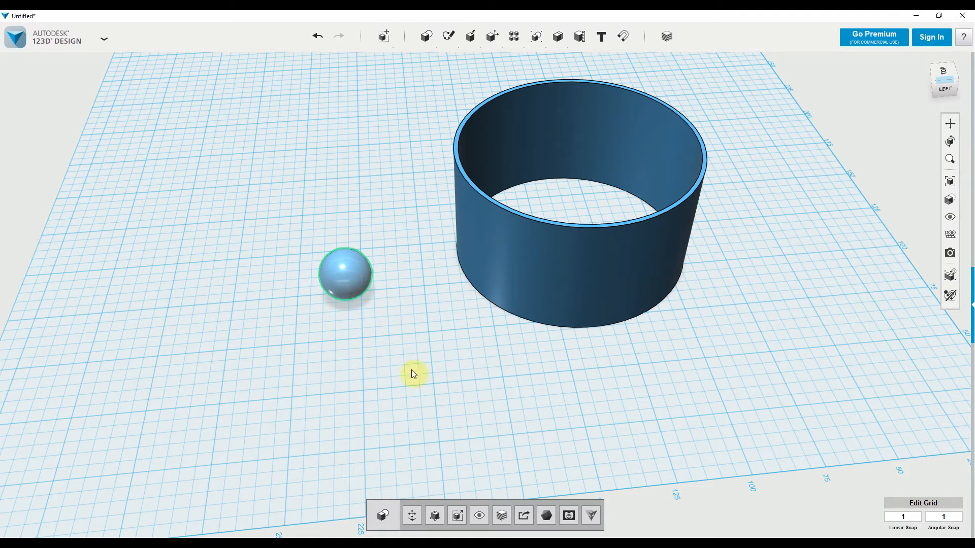
left_click(411, 515)
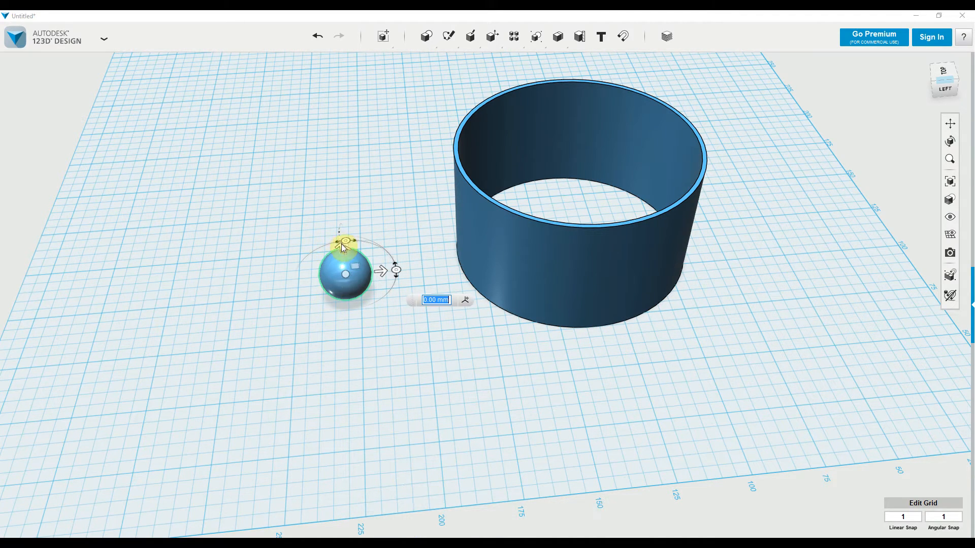
left_click_drag(346, 248, 345, 226)
right_click_drag(416, 385, 422, 343)
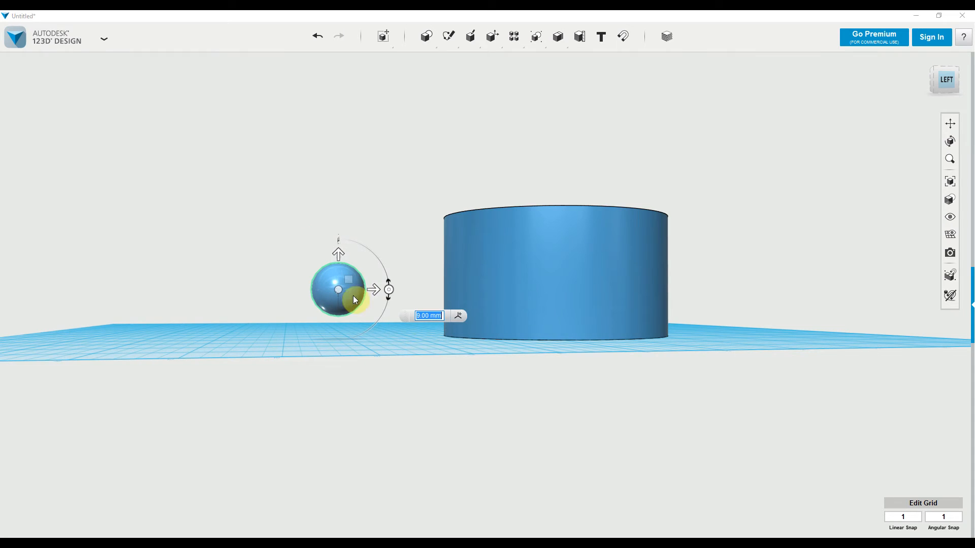
left_click_drag(342, 253, 340, 258)
right_click_drag(369, 410, 407, 418)
left_click_drag(327, 258, 330, 266)
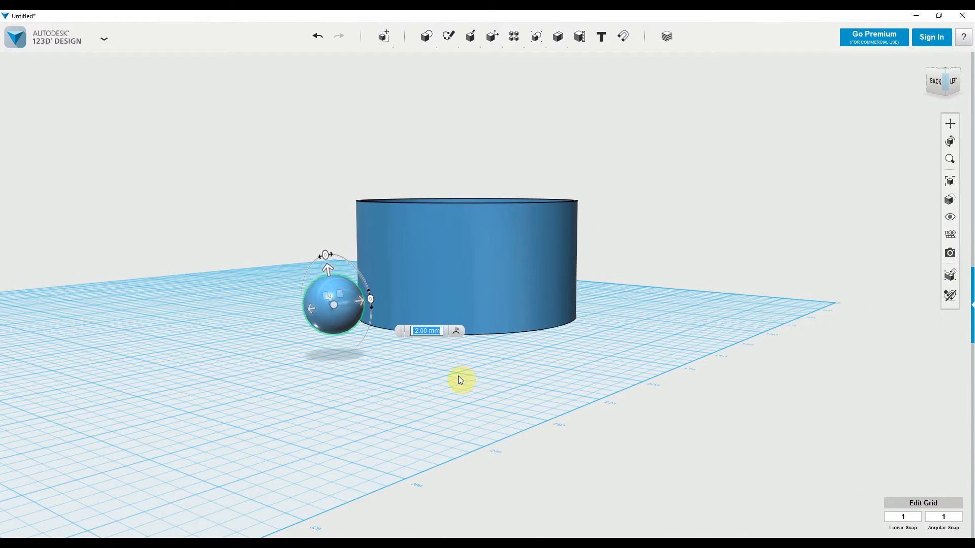
left_click(459, 377)
right_click_drag(561, 348, 531, 355)
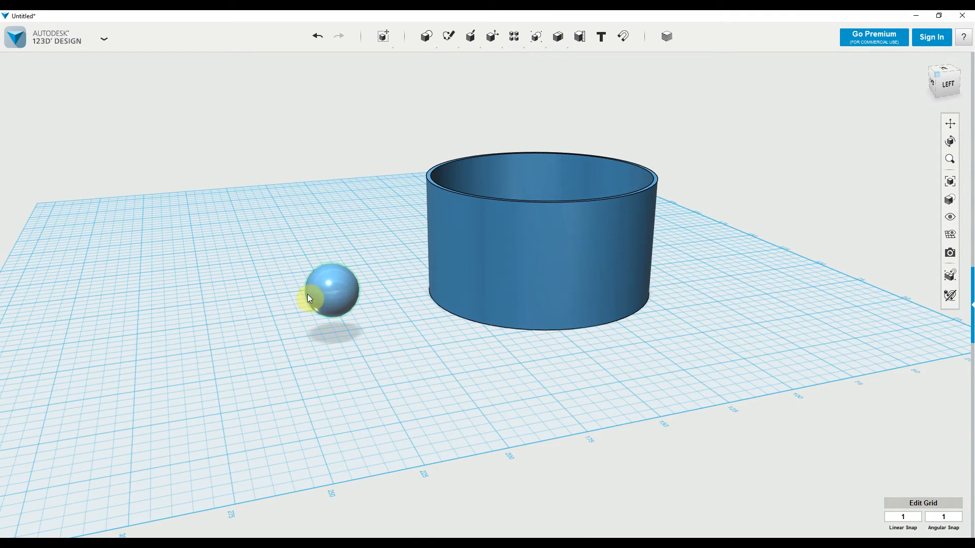
Step: Embed the sphere partway into the ring's outer wall and place a copy of it farther along the wall
left_click_drag(333, 296, 428, 295)
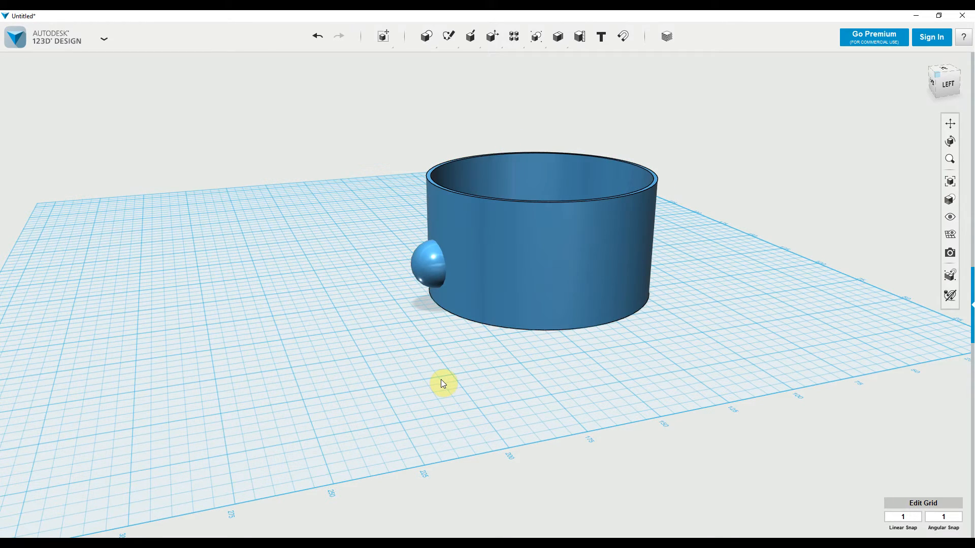
left_click(424, 269)
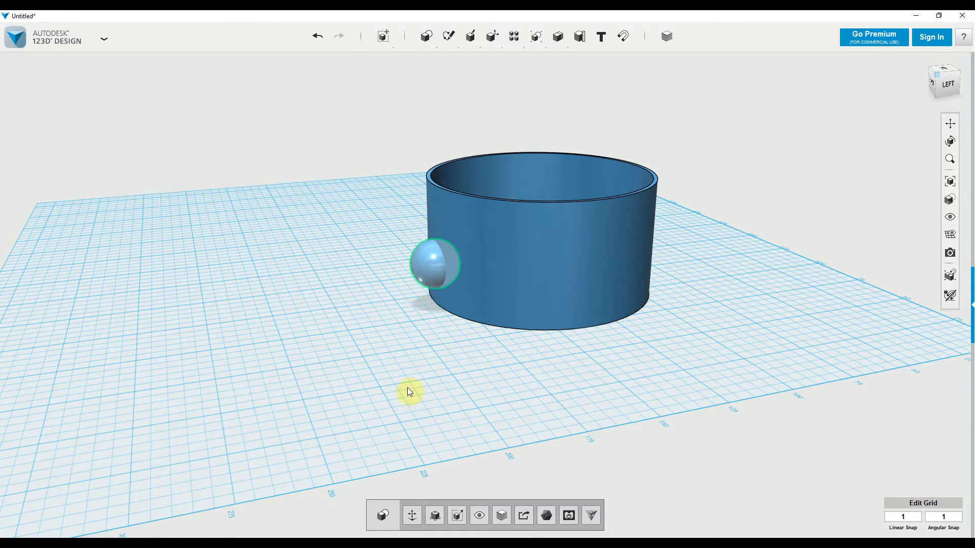
key("m")
left_click(422, 398)
left_click(421, 254)
left_click_drag(420, 254, 498, 333)
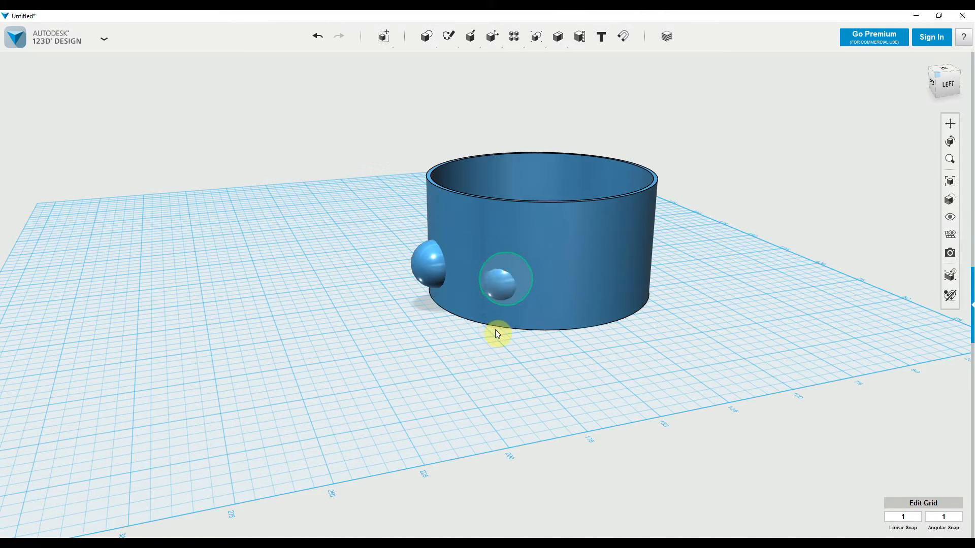
Step: Copy the second sphere and set the third one partly into the outer wall at similar spacing
left_click(499, 294)
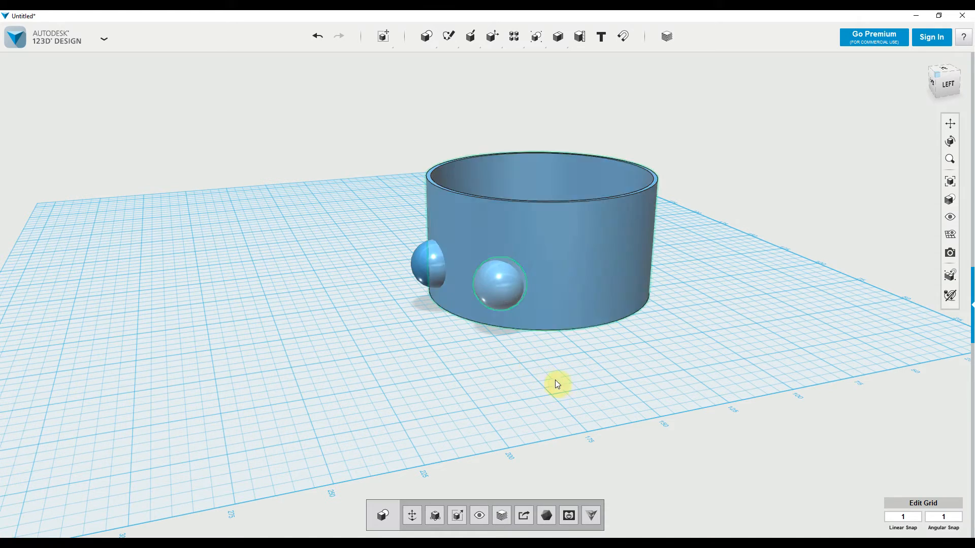
key("ctrl+c")
key("ctrl+v")
left_click(508, 403)
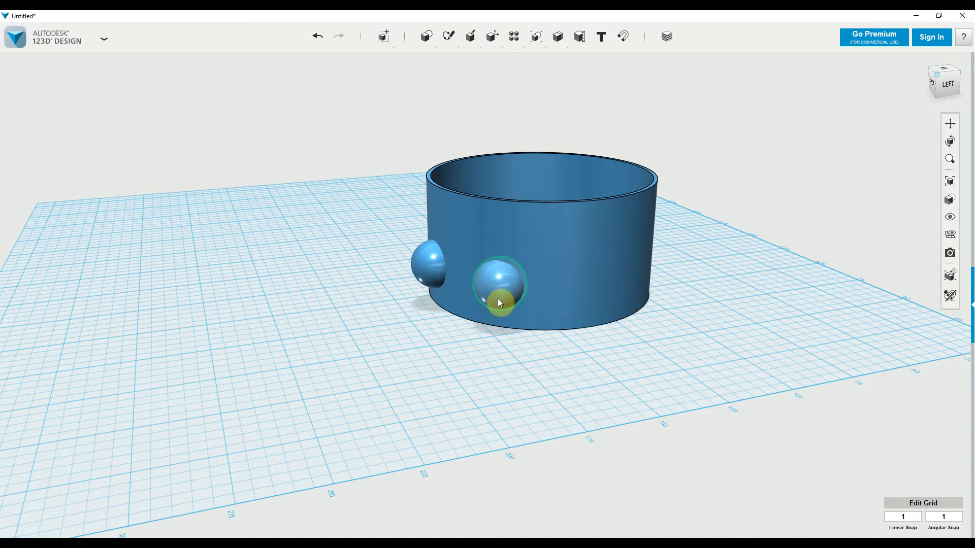
left_click_drag(571, 308, 590, 328)
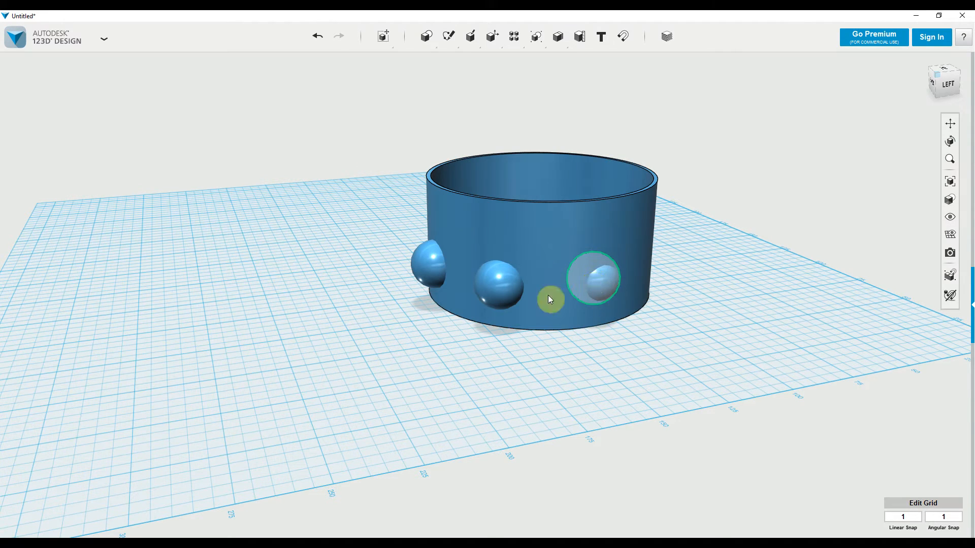
left_click(578, 371)
Step: Copy the third sphere and bring the fourth one around to the next free stretch of outer wall
right_click_drag(736, 307, 642, 291)
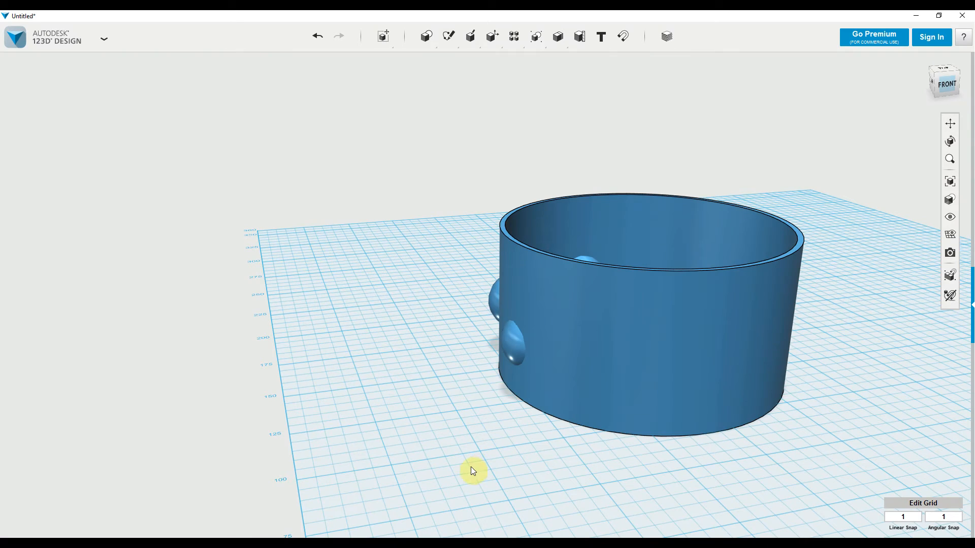
left_click(512, 346)
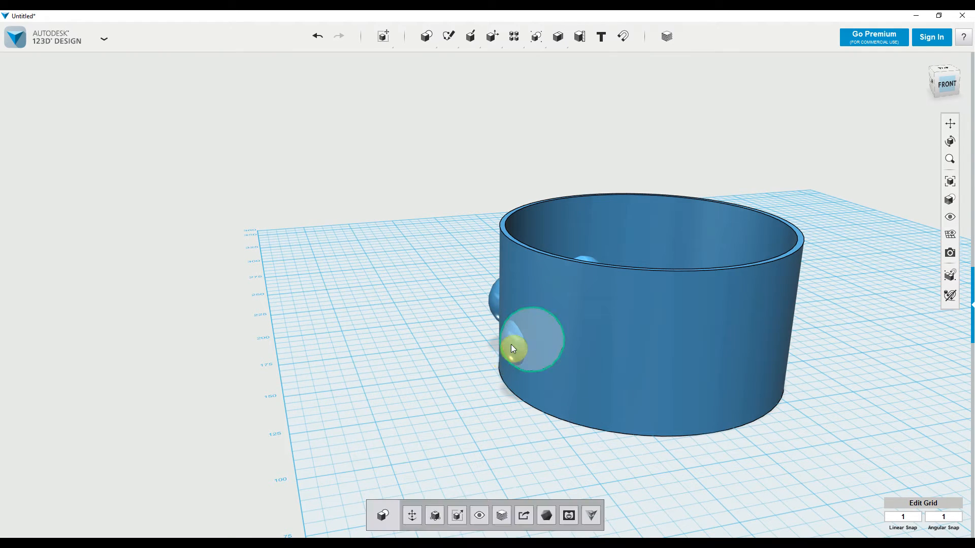
left_click(501, 436)
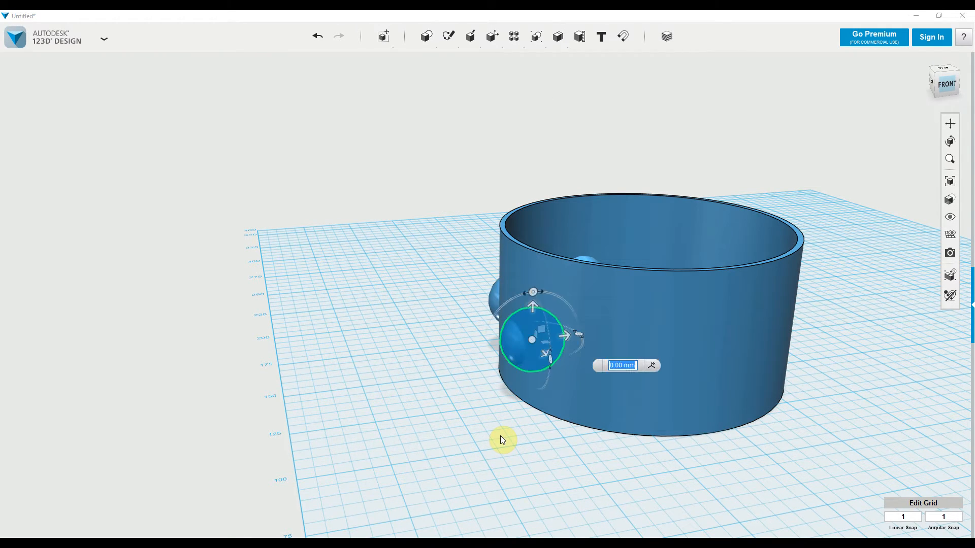
left_click(510, 350)
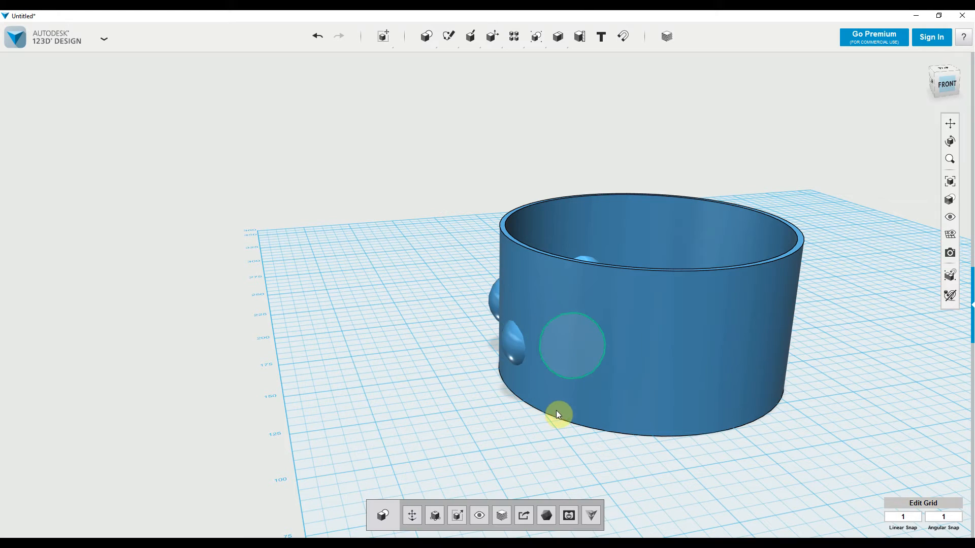
left_click(569, 440)
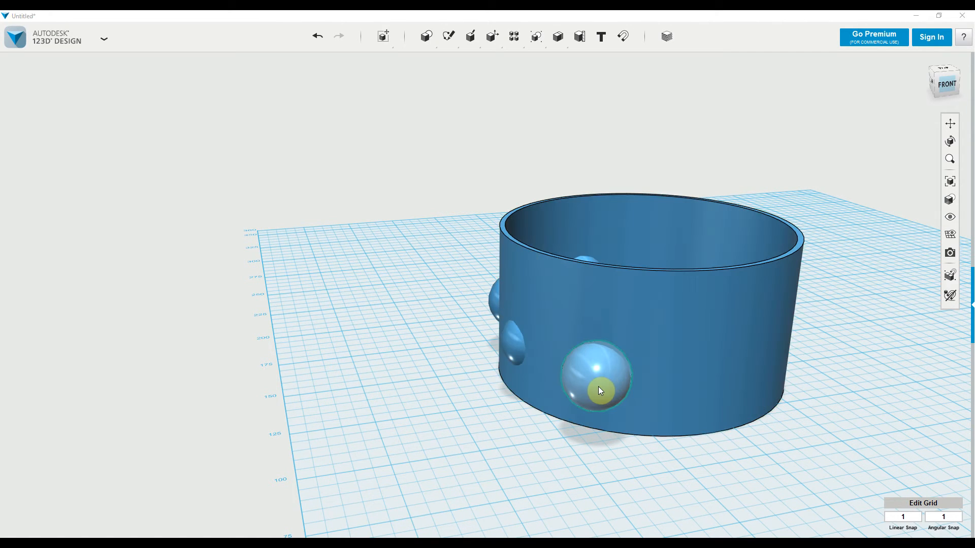
Step: Duplicate the fourth sphere and move the fifth one farther around the ring's outer wall
left_click(599, 387)
key("ctrl+c")
key("ctrl+v")
left_click(687, 470)
left_click(587, 385)
left_click_drag(587, 386, 673, 443)
Step: Raise the extra sphere copy 16 mm above the lower row to begin an upper row on the ring's outer wall
left_click(578, 384, "shift")
left_click(652, 226)
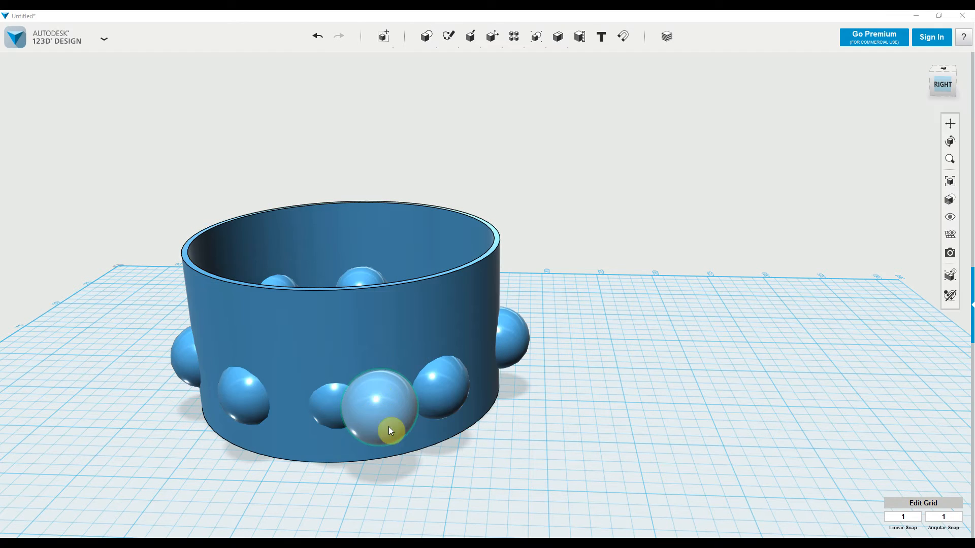
left_click(394, 413)
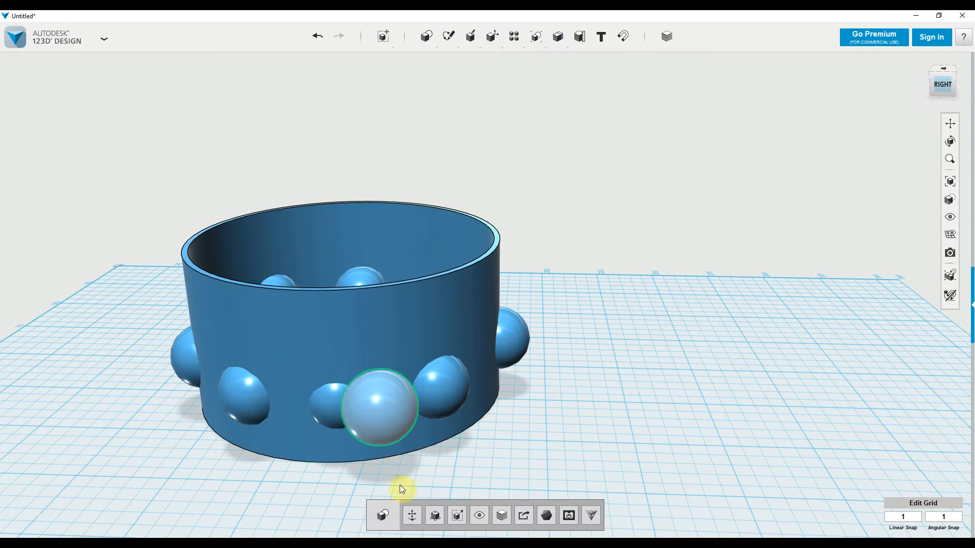
left_click(411, 516)
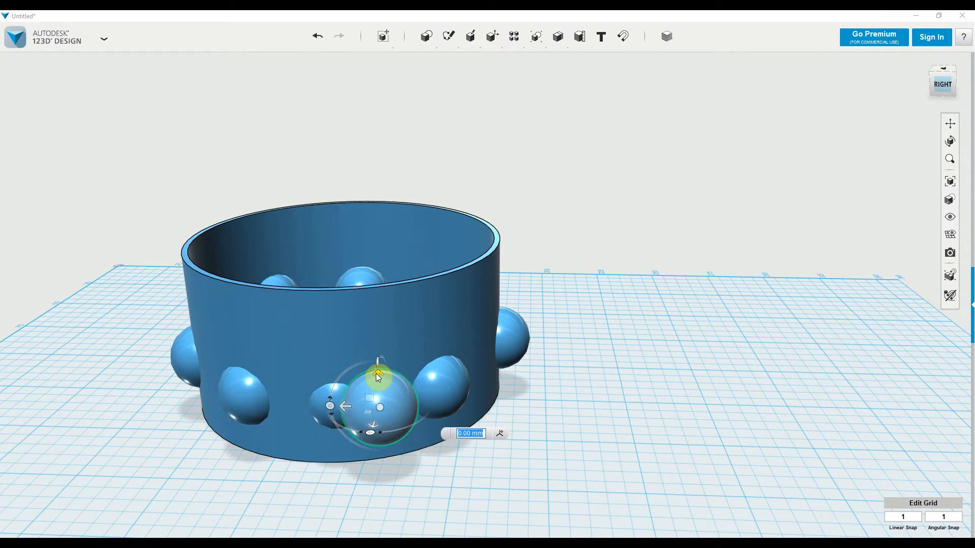
left_click_drag(379, 376, 379, 339)
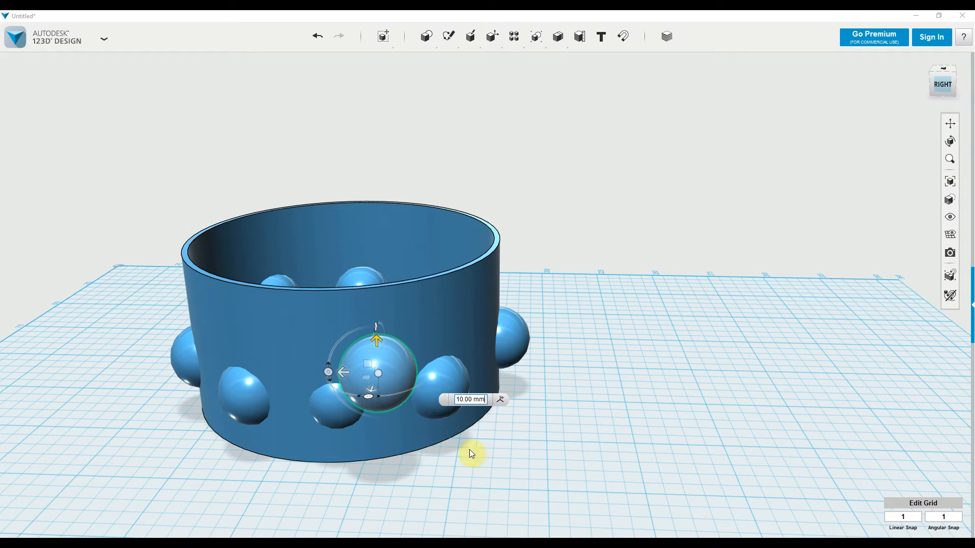
right_click_drag(482, 465, 460, 444)
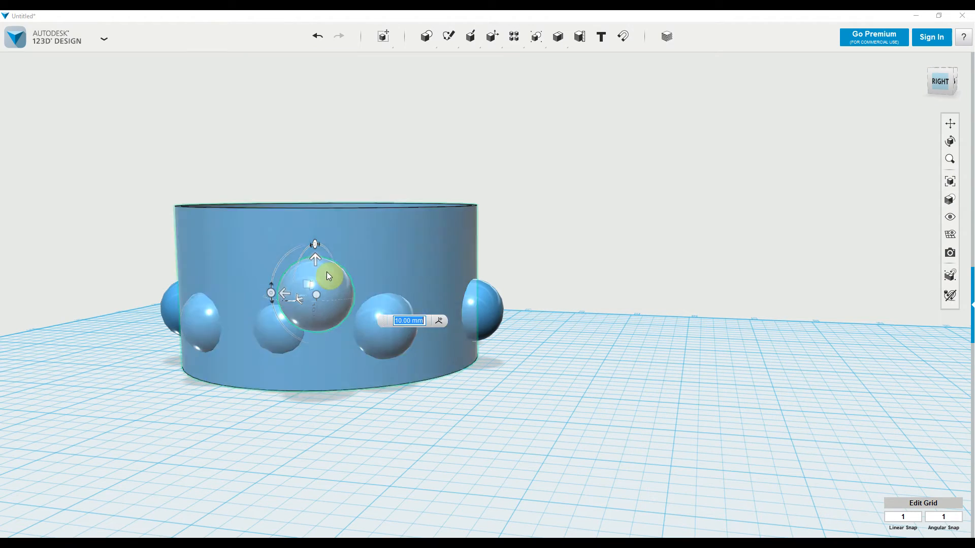
left_click_drag(316, 250, 317, 240)
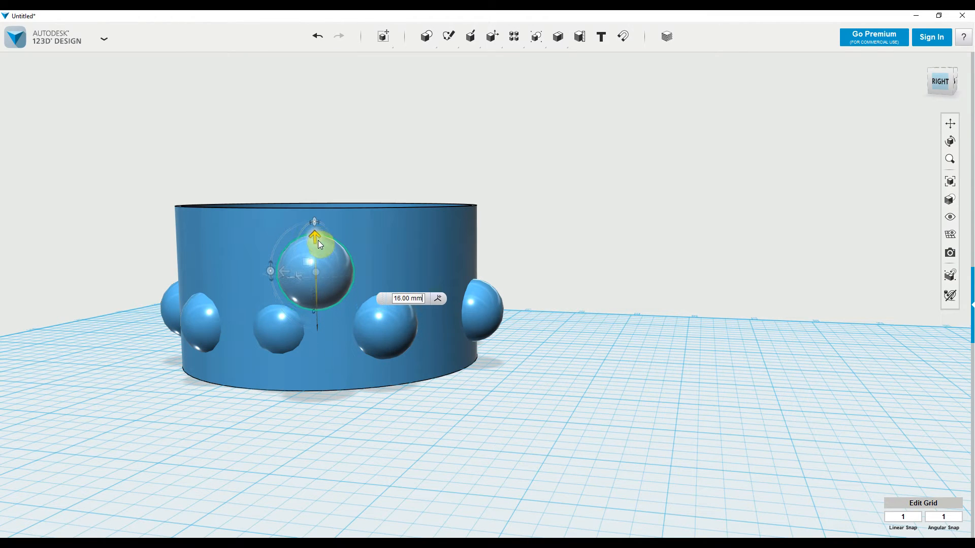
key("Return")
Step: Place the raised sphere against the outer wall, staggered between the lower-row spheres
scroll(405, 431, "down", 2)
right_click_drag(540, 337, 540, 358)
left_click(337, 367)
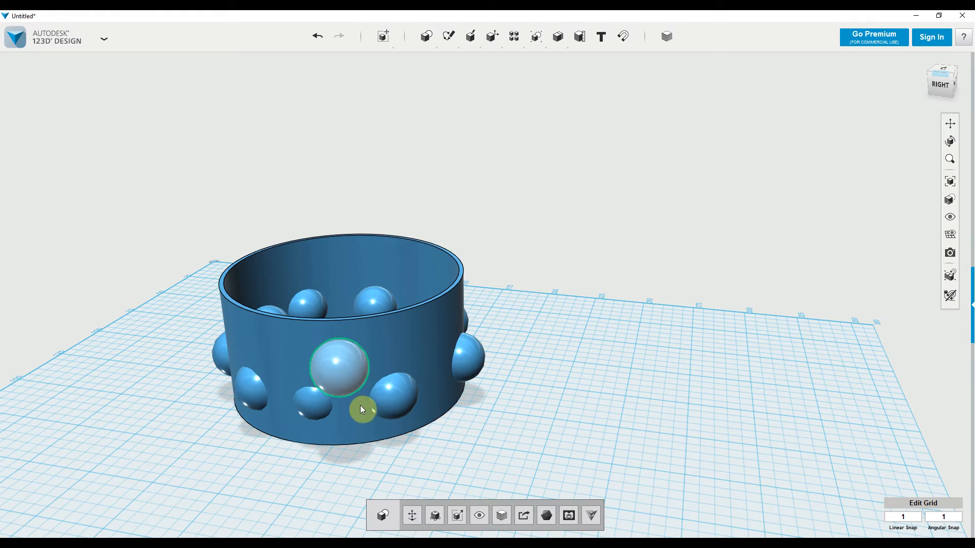
left_click_drag(348, 370, 355, 394)
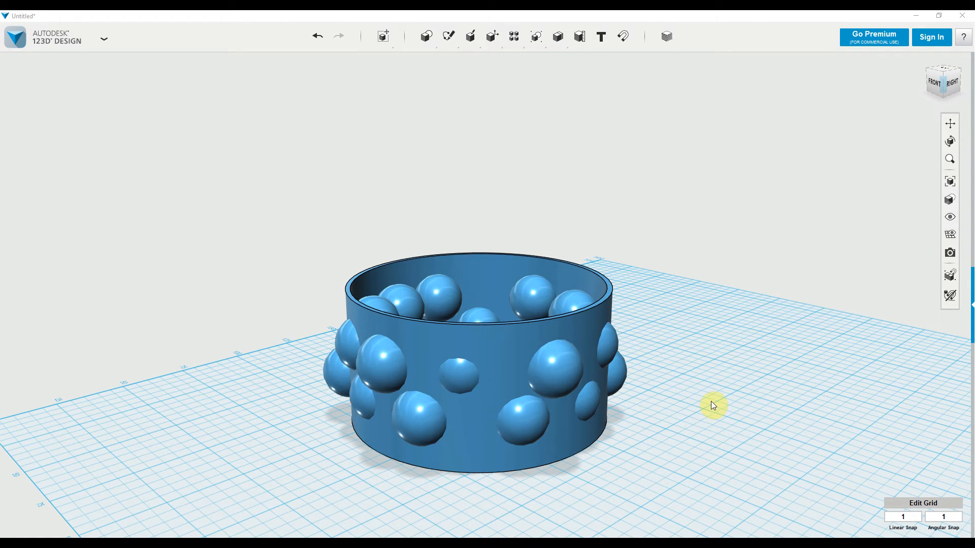
Step: Try subtracting the ring from an upper-row sphere and undo that subtraction
right_click_drag(750, 346, 561, 298)
right_click_drag(801, 299, 655, 283)
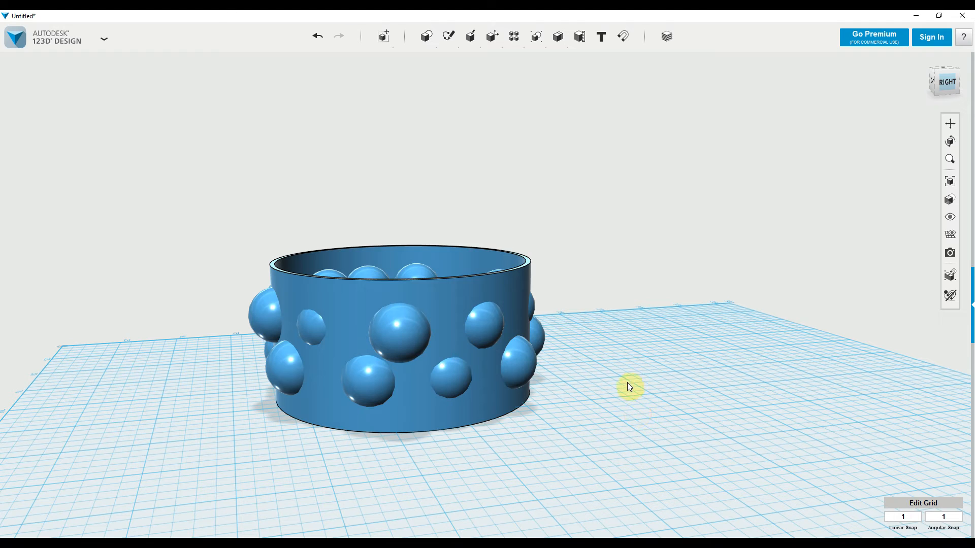
mouse_move(564, 48)
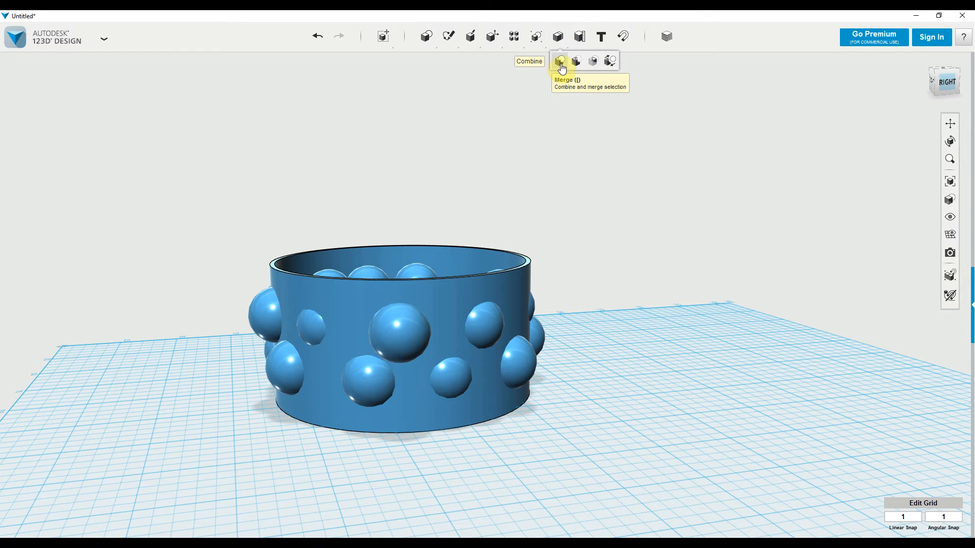
left_click(579, 63)
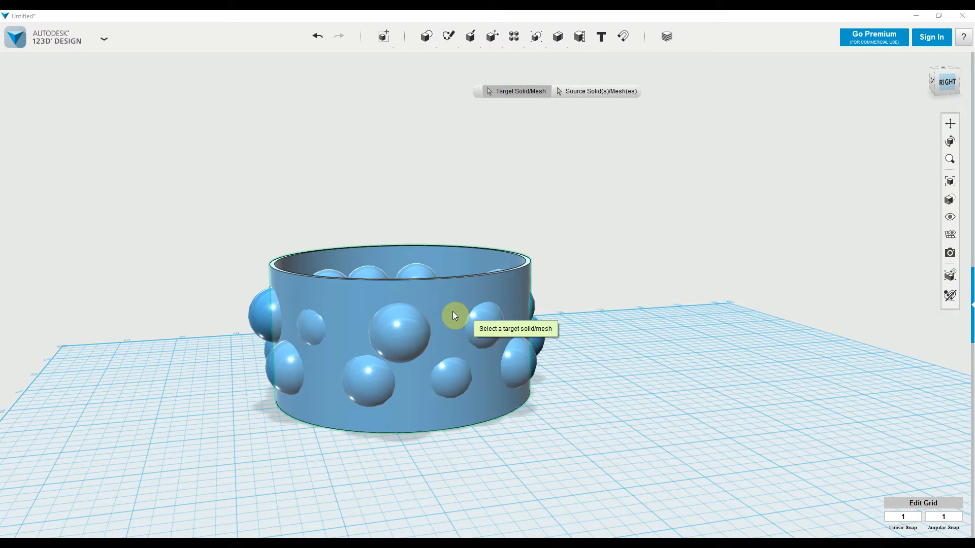
left_click(400, 335)
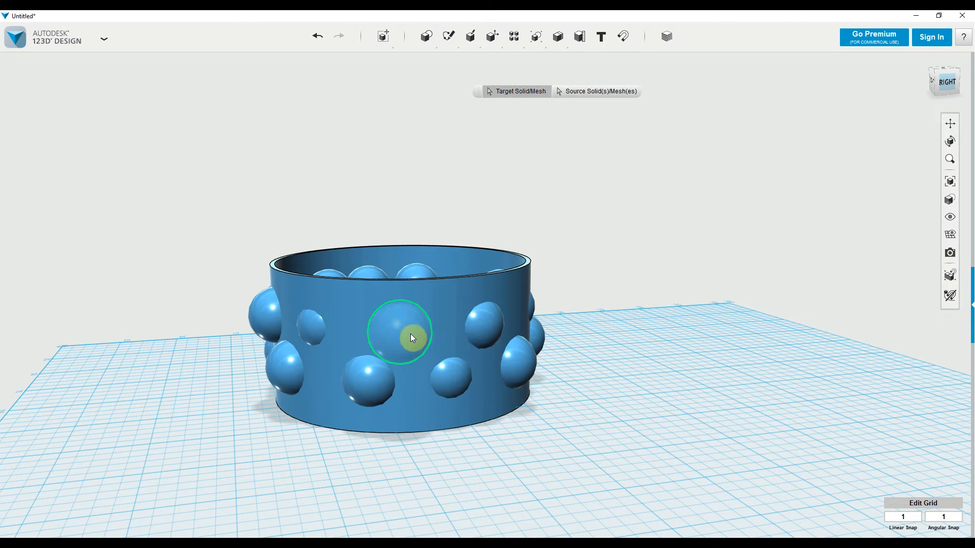
left_click(452, 323)
left_click(641, 456)
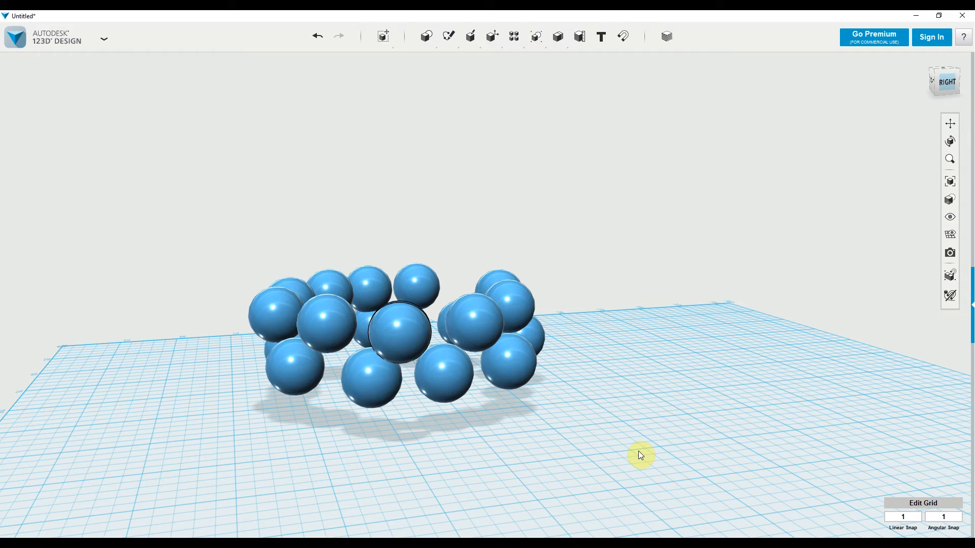
left_click(318, 36)
Step: Subtract the large front upper-row sphere from the ring to cut a round hole through its wall
mouse_move(560, 37)
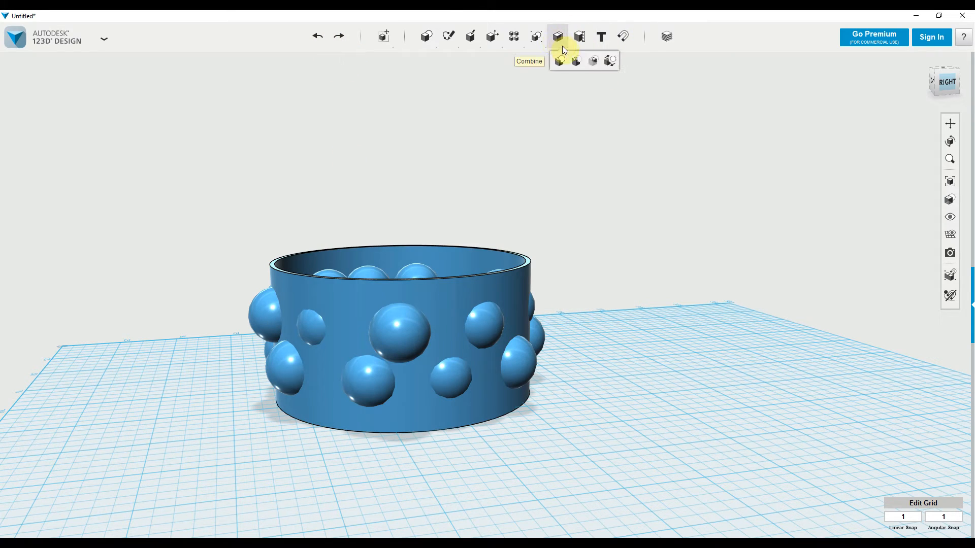
left_click(577, 64)
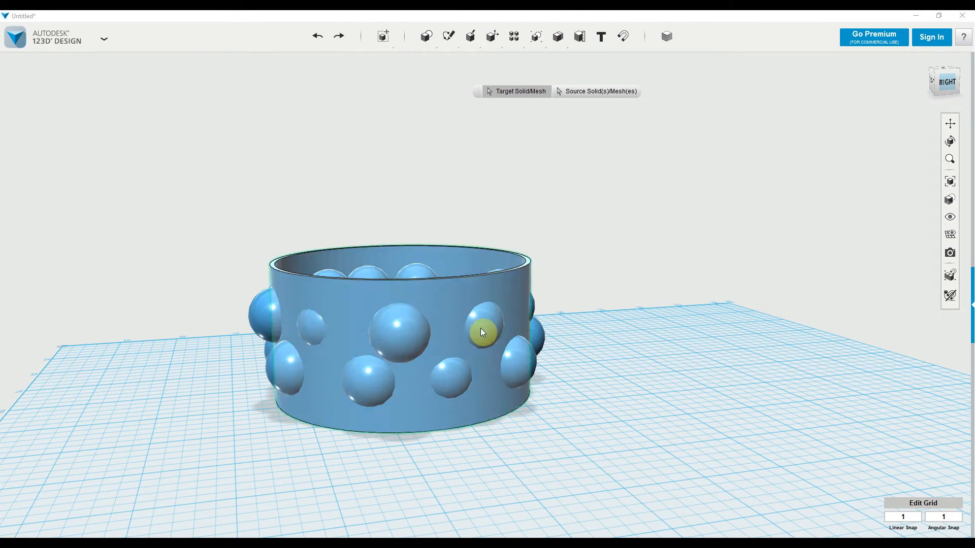
left_click(446, 311)
left_click(398, 336)
left_click(555, 443)
Step: Subtract the neighbouring upper-row sphere from the ring to cut a second hole beside the first
right_click_drag(581, 459, 632, 409)
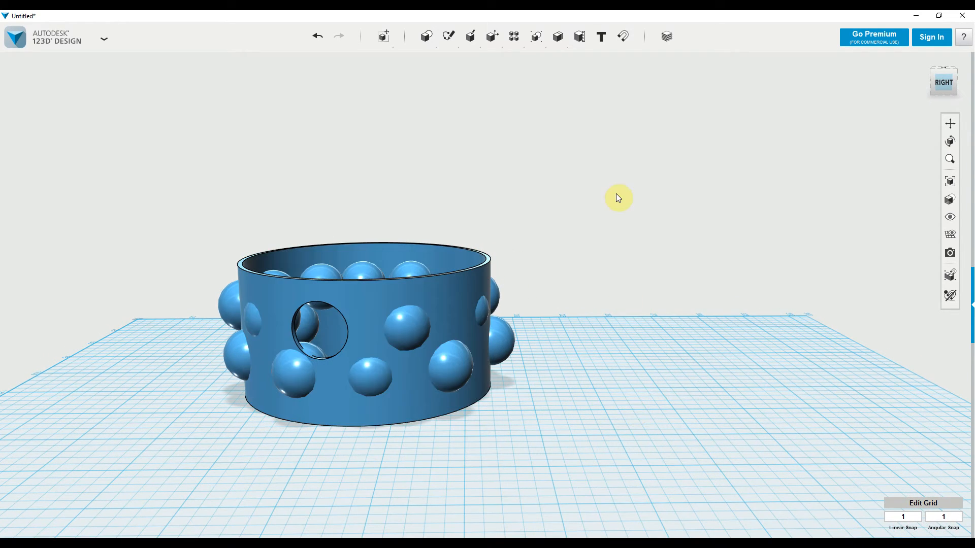
mouse_move(558, 42)
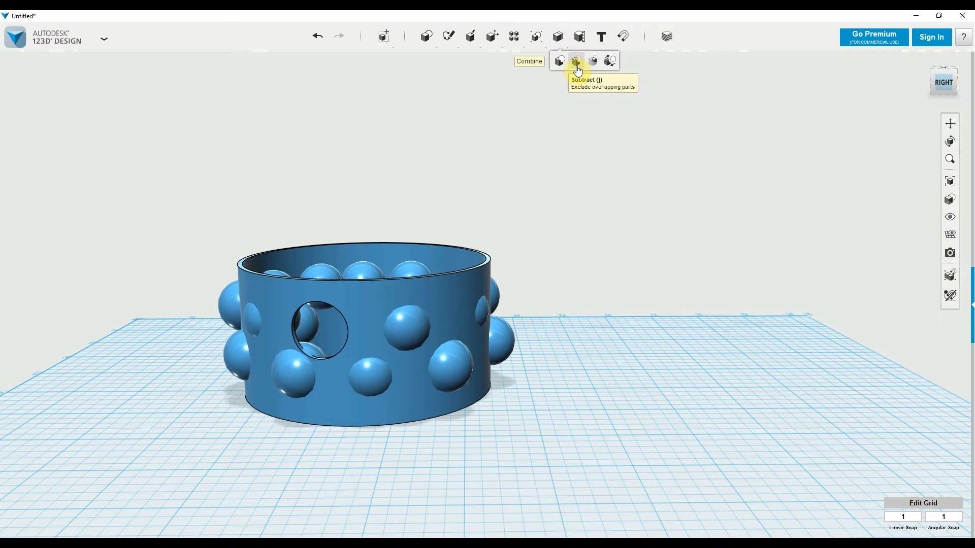
left_click(573, 61)
left_click(371, 302)
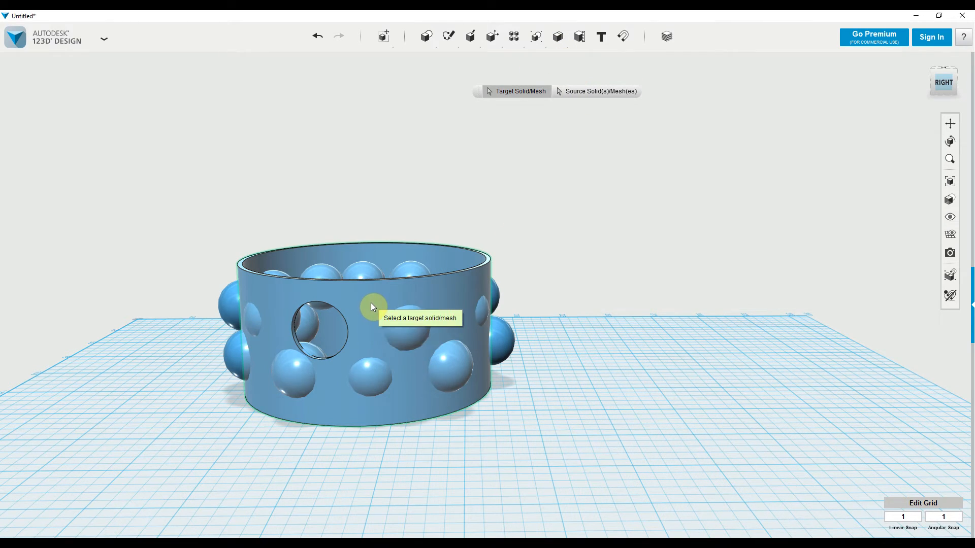
left_click(408, 330)
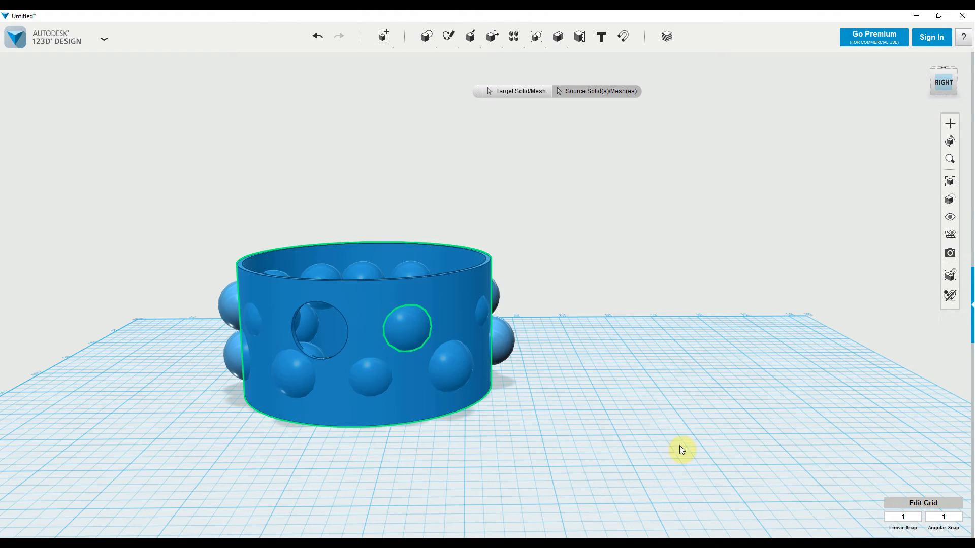
left_click(654, 411)
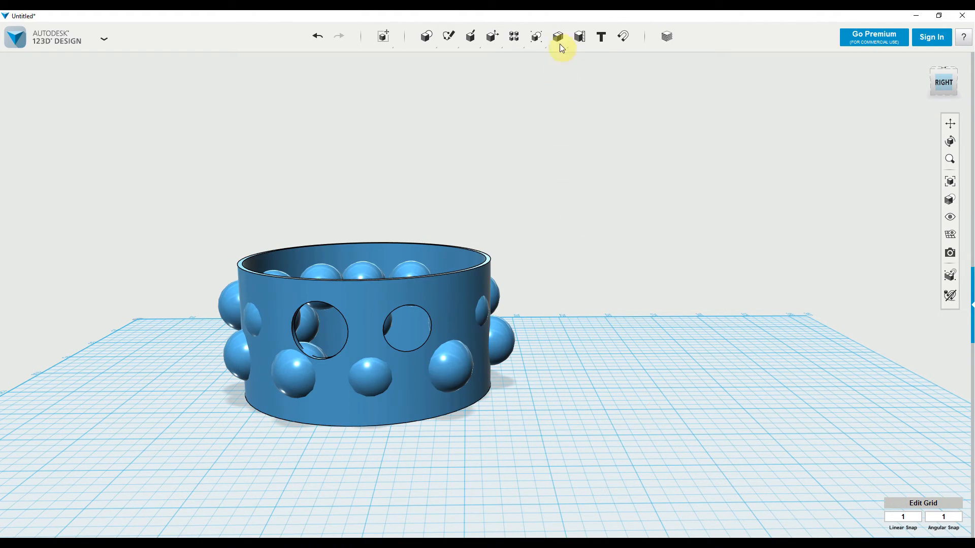
Step: Subtract the lower-row sphere sitting below and between the two upper holes from the ring
left_click(574, 60)
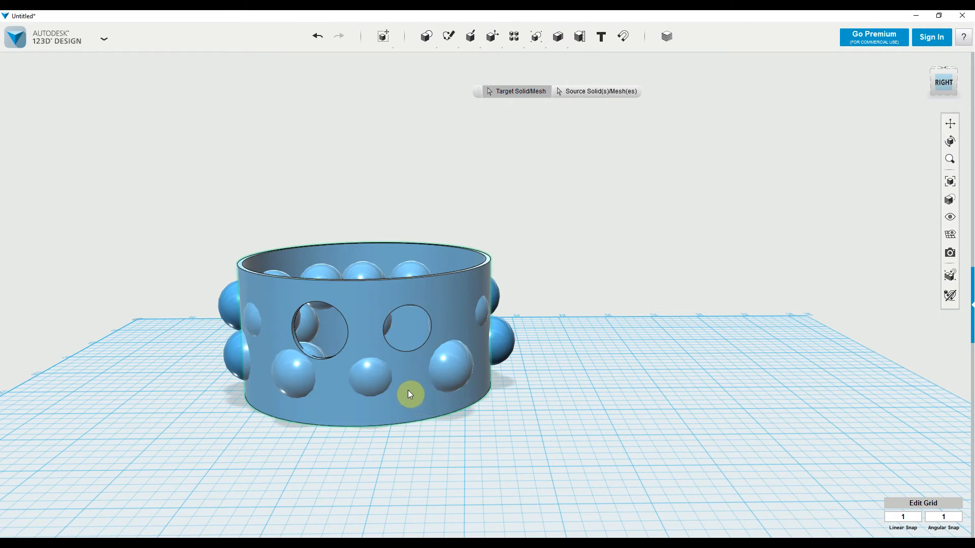
left_click(412, 395)
left_click(371, 375)
left_click(500, 472)
Step: Subtract the adjacent lower-row sphere, just past the second upper hole, from the ring
mouse_move(558, 37)
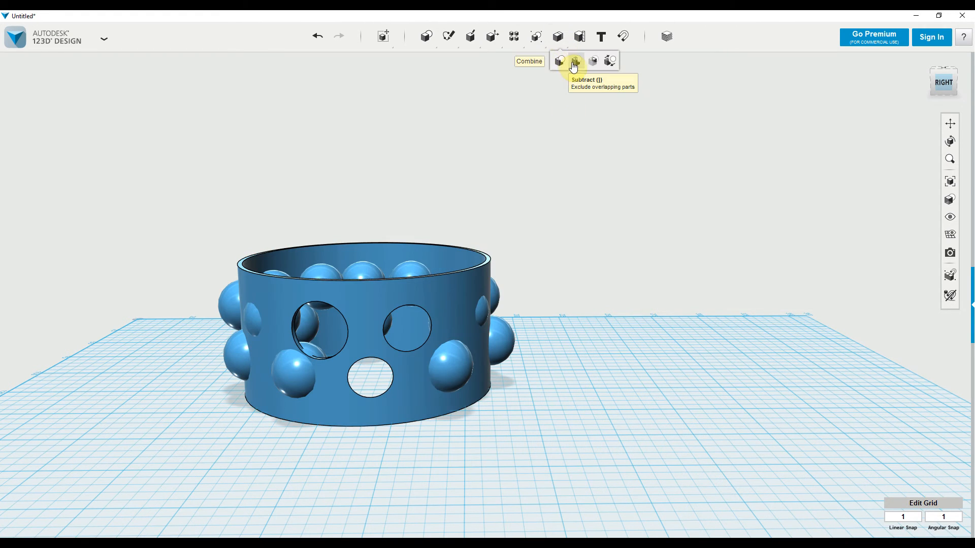
left_click(573, 63)
left_click(458, 363)
left_click(460, 378)
left_click(522, 442)
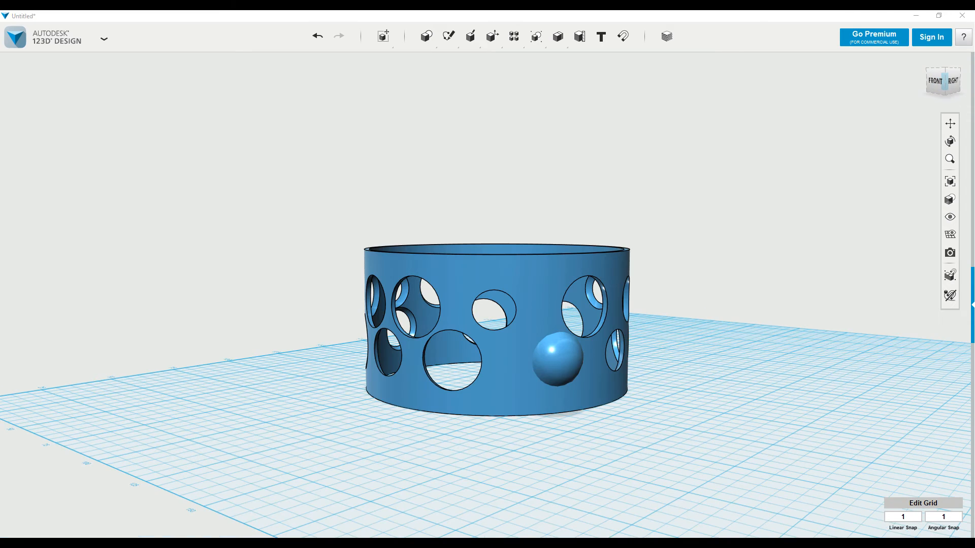
Step: Subtract the last remaining lower-row sphere from the ring to complete the pattern of round holes
right_click_drag(692, 370, 665, 394)
mouse_move(557, 44)
left_click(576, 61)
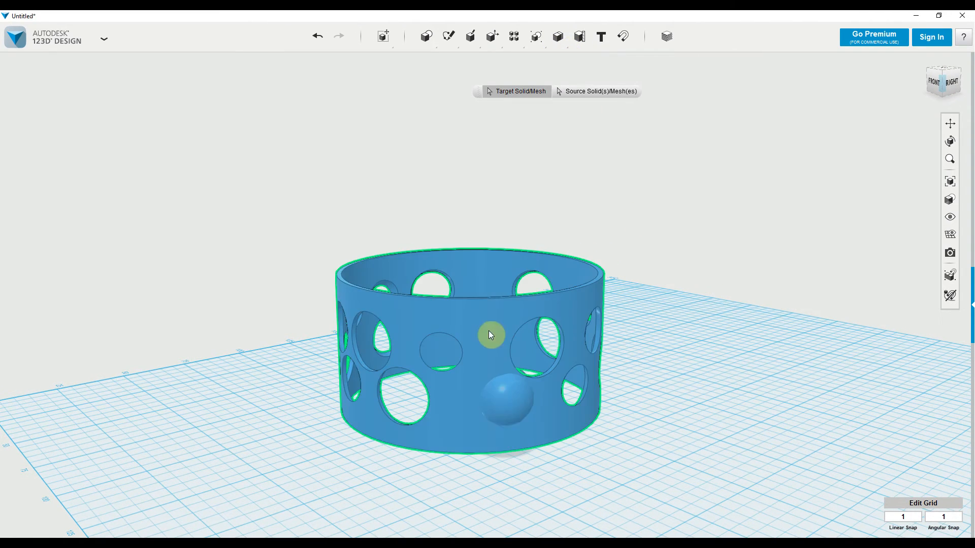
left_click(489, 331)
left_click(508, 412)
left_click(715, 438)
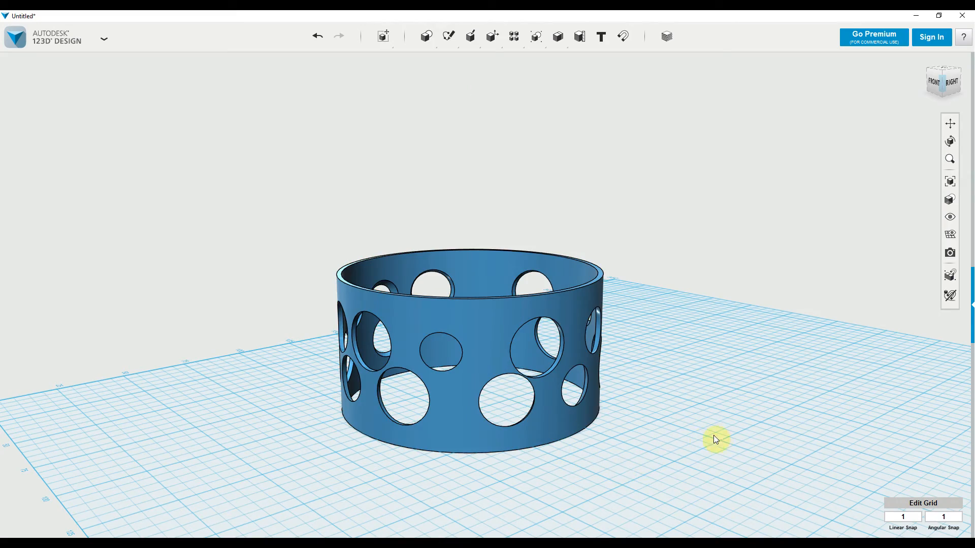
right_click_drag(721, 429, 544, 439)
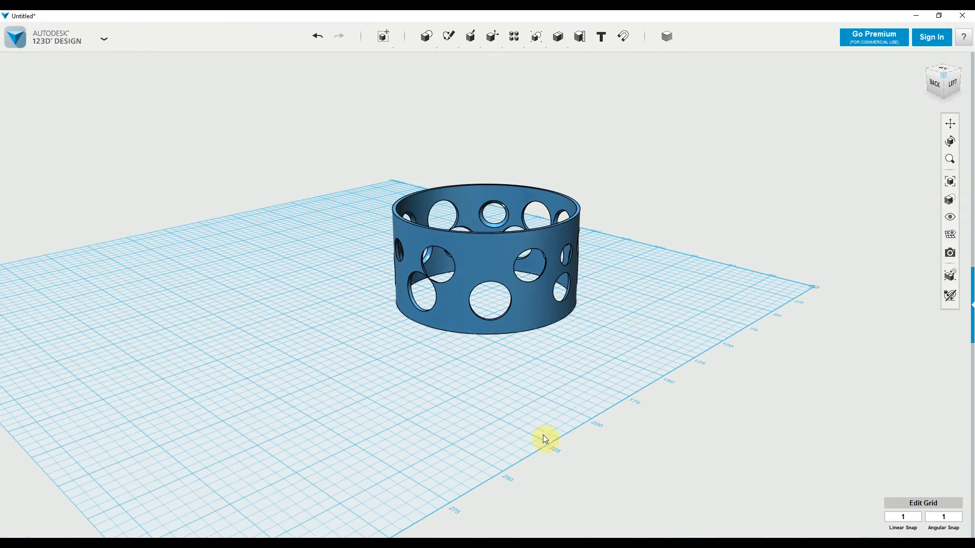
mouse_move(428, 44)
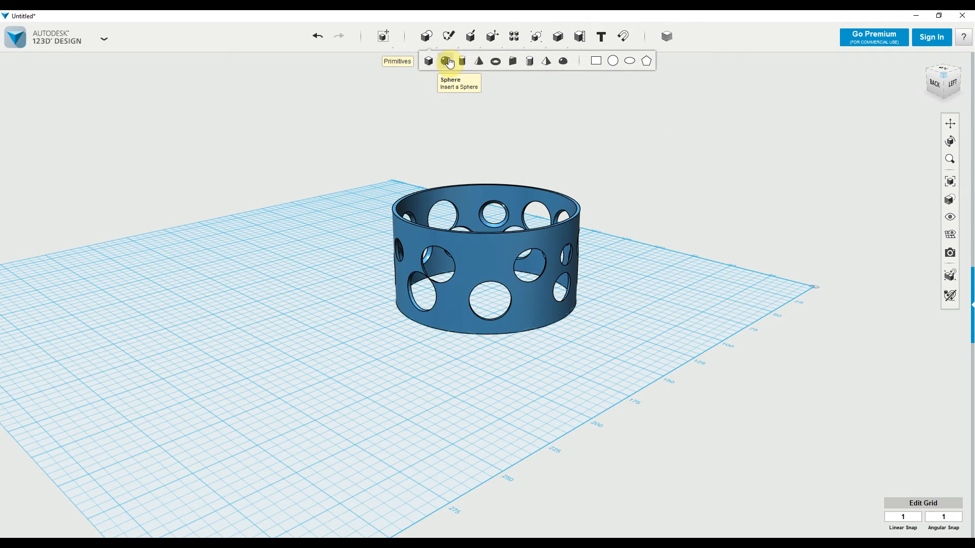
right_click_drag(619, 275, 655, 283)
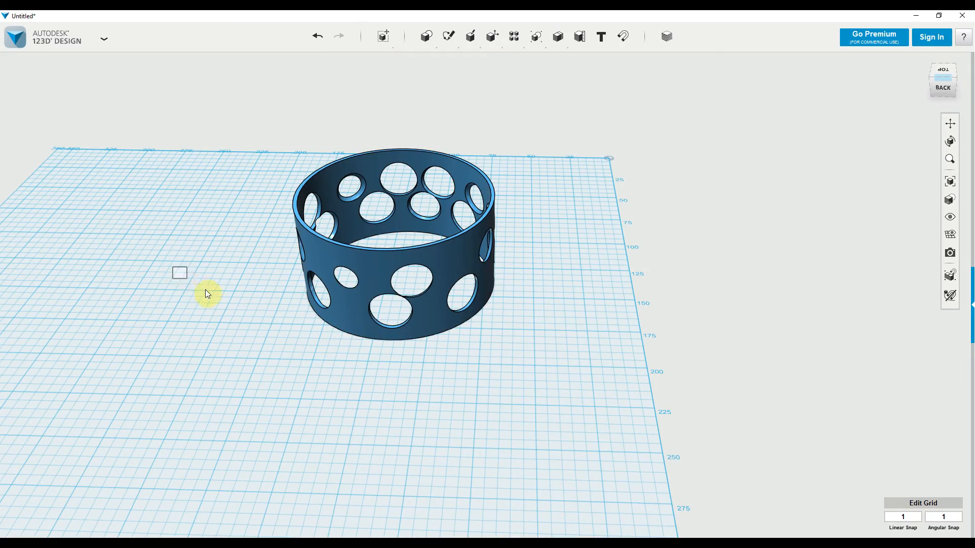
right_click_drag(212, 293, 327, 232)
Step: Use Smart Scale to set the perforated ring's height to 48 mm
left_click(453, 350)
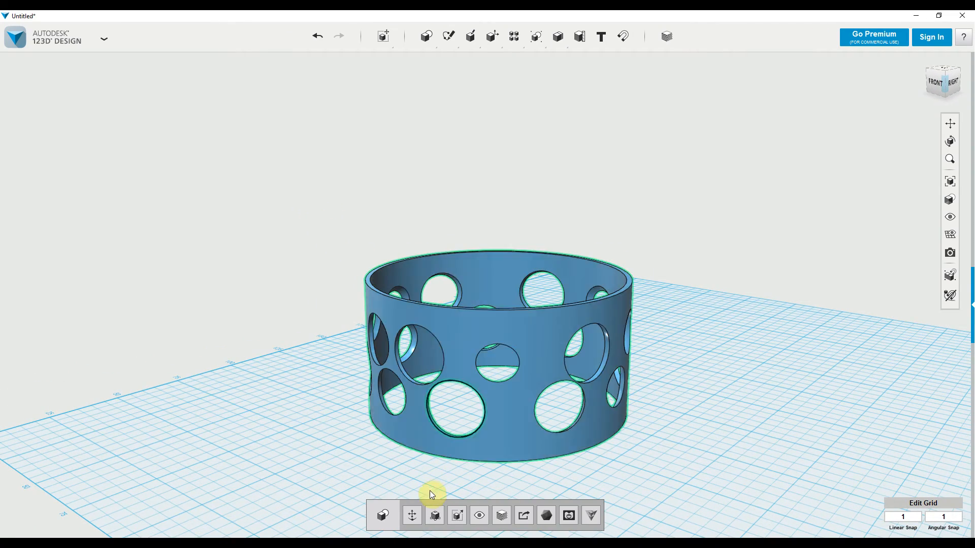
left_click(435, 517)
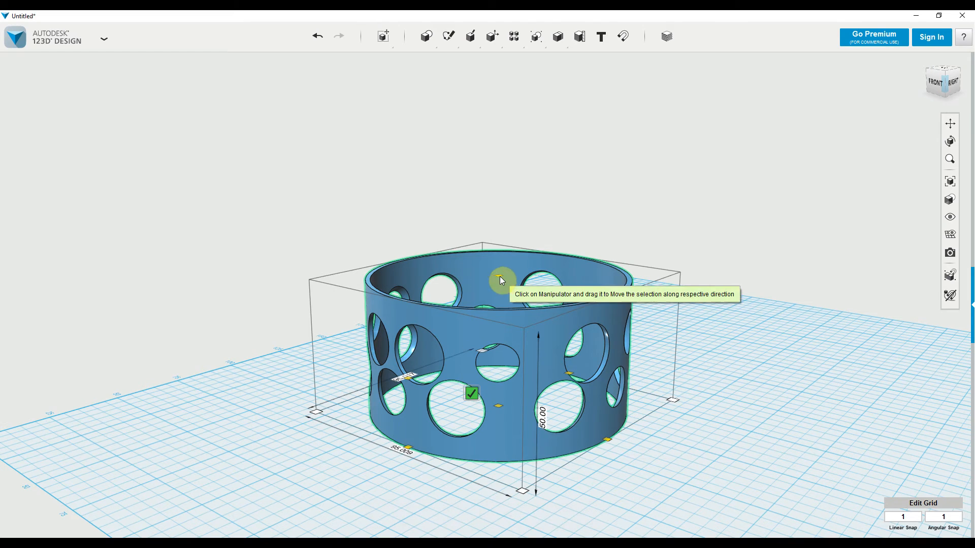
mouse_move(498, 275)
left_mouse_down()
mouse_move(510, 182)
mouse_move(507, 282)
left_mouse_up()
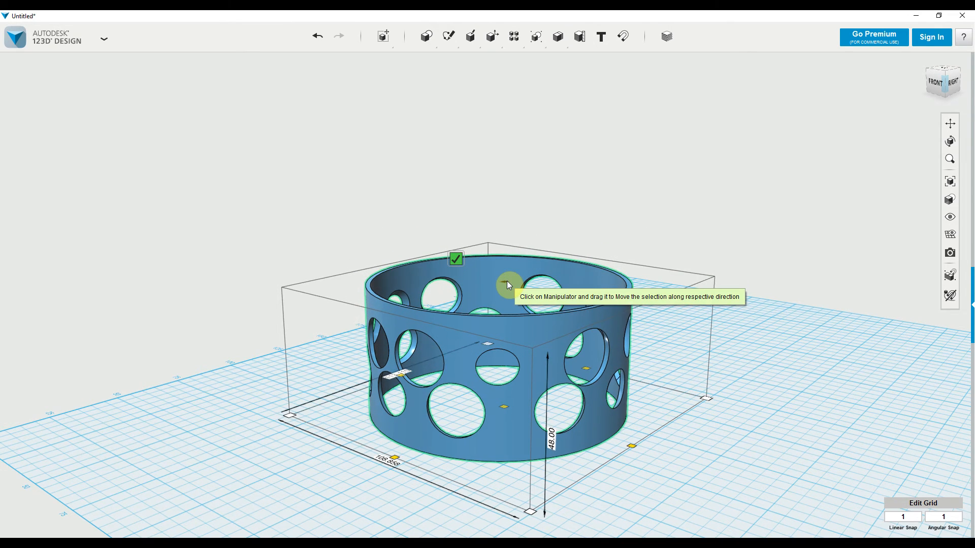
left_click(456, 259)
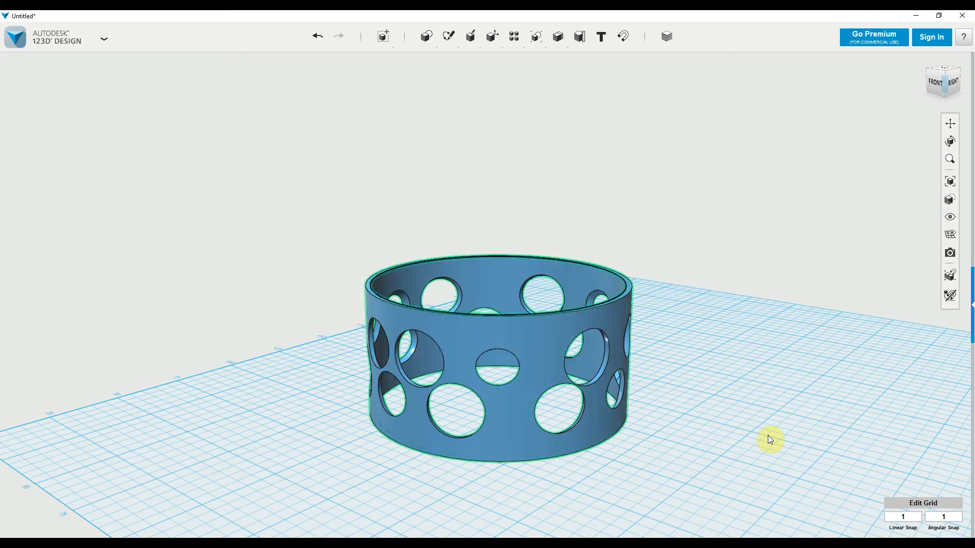
Step: Export the perforated ring to the Desktop as an STL file named "candle holder"
scroll(733, 379, "down", 3)
right_click_drag(734, 381, 698, 367)
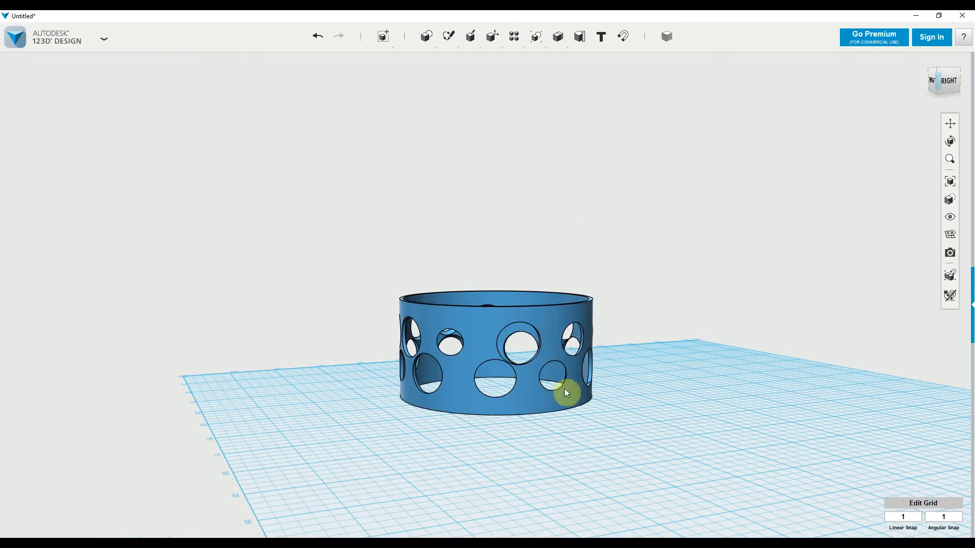
left_click(475, 362)
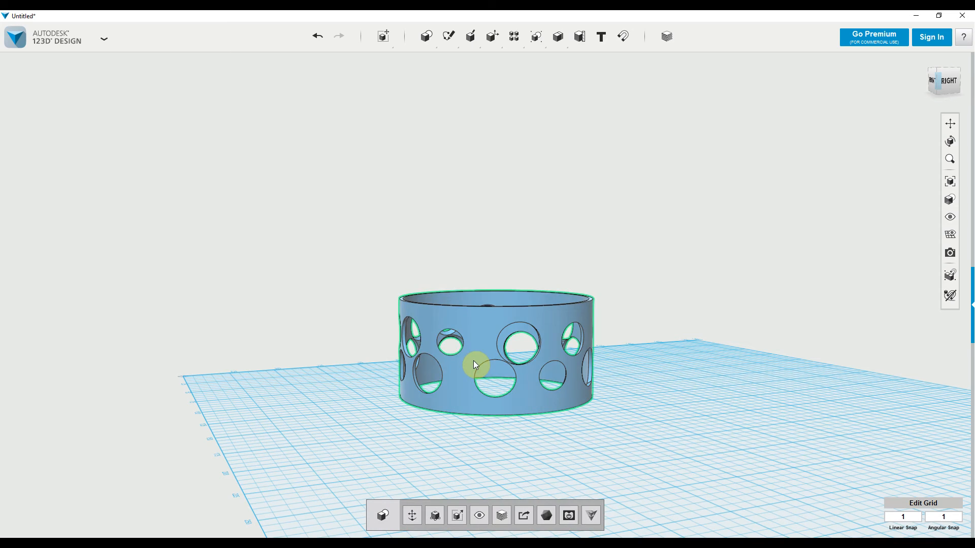
left_click(521, 516)
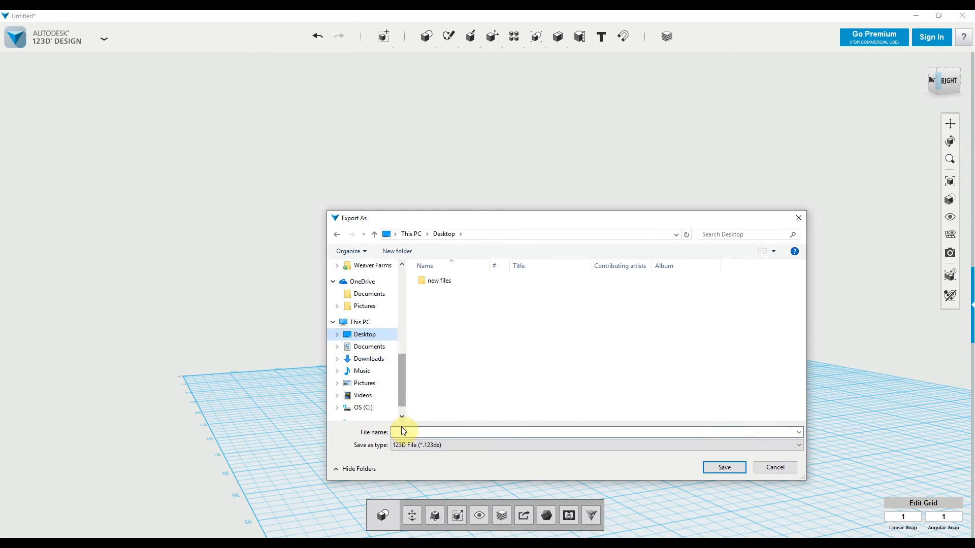
left_click(404, 445)
left_click(412, 463)
left_click(420, 433)
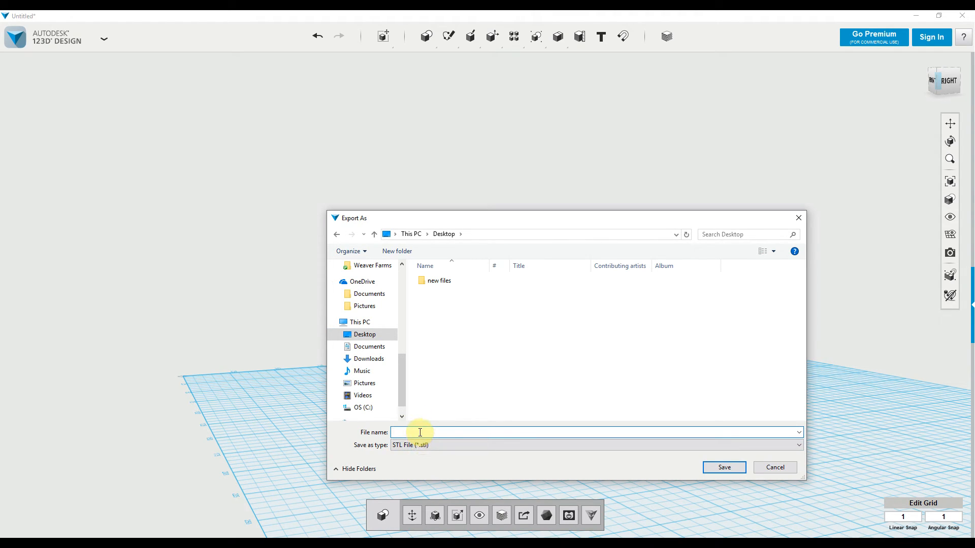
type("candle holder")
left_click(730, 467)
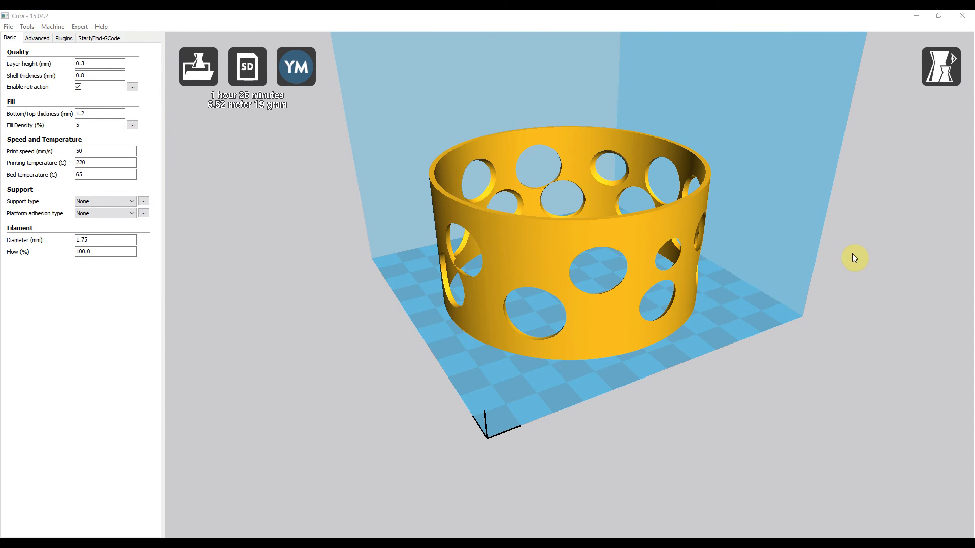
Step: Switch to Cura and examine the loaded candle holder model on the build plate from several angles
right_click_drag(863, 245, 835, 257)
right_click_drag(827, 251, 752, 239)
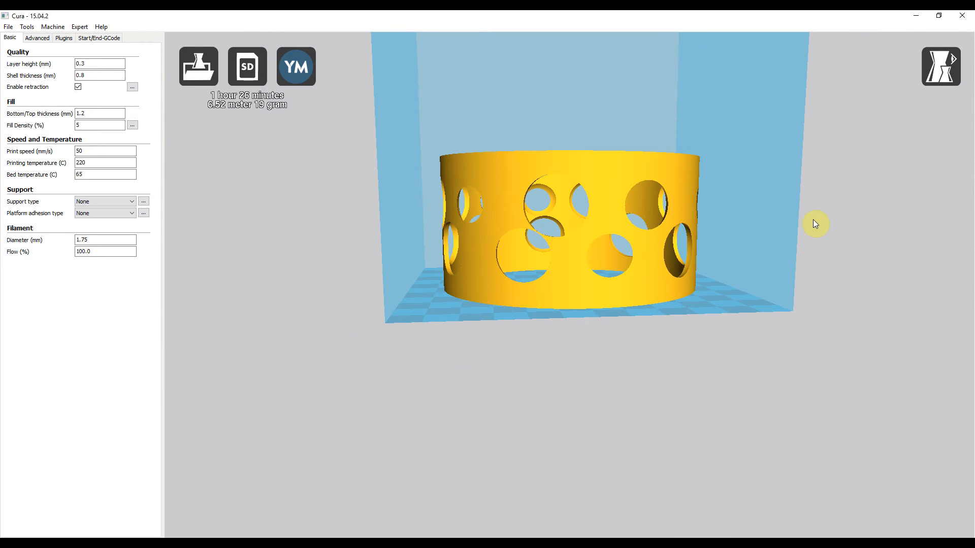
right_click_drag(837, 197, 829, 207)
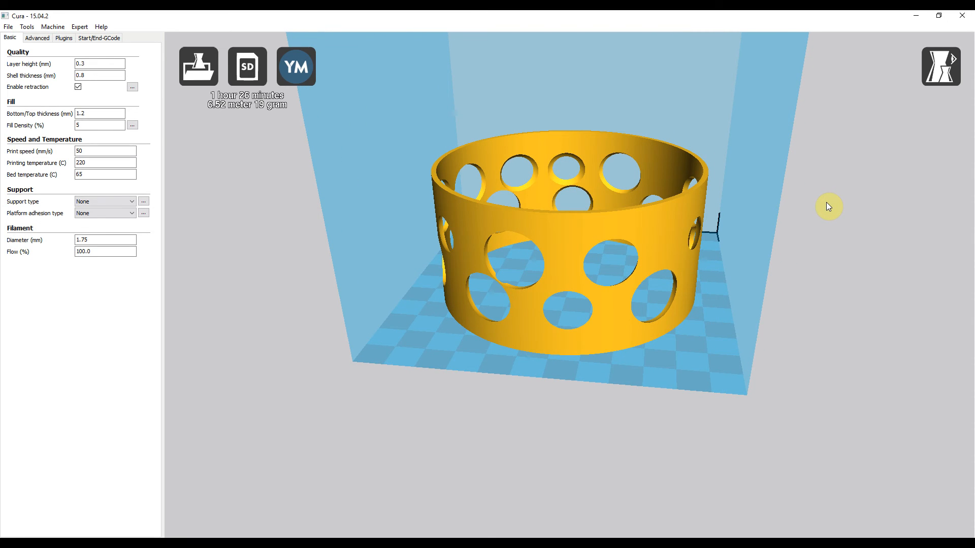
mouse_move(826, 202)
right_mouse_down()
mouse_move(827, 227)
mouse_move(810, 205)
right_mouse_up()
left_click(601, 229)
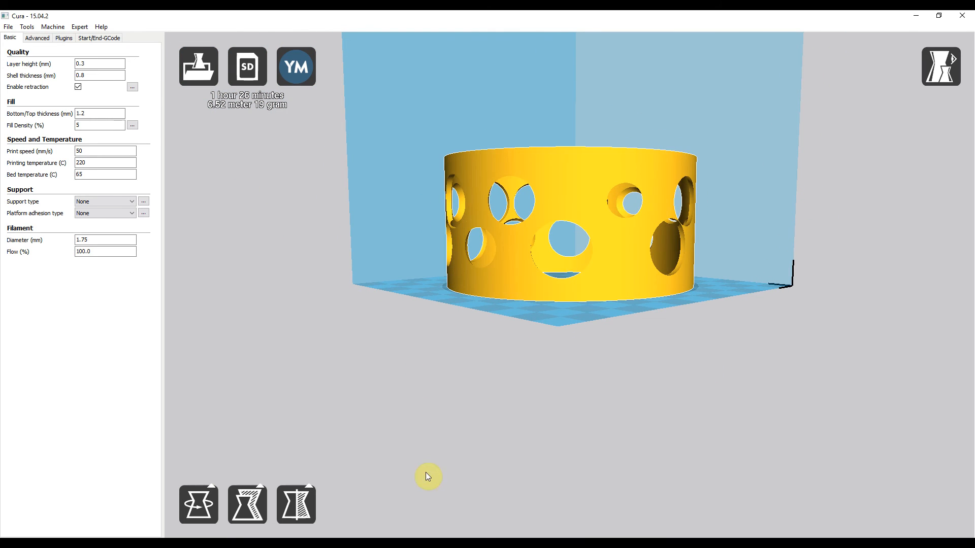
right_click_drag(732, 378, 725, 397)
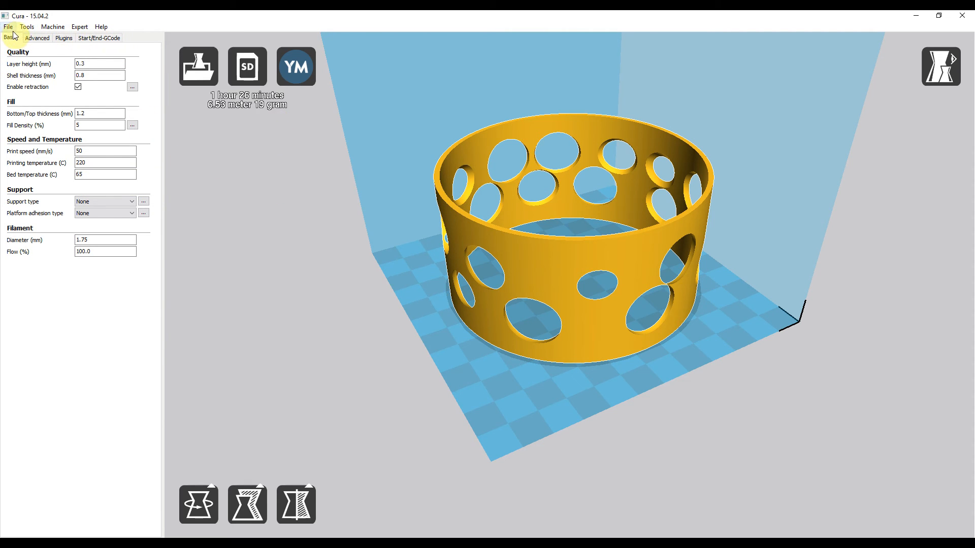
Step: Delete the old copy_of_lesson_ruler_-_cm_result.gcode from the PRINTER (F:) drive while choosing a toolpath location, and close the dialog without saving
left_click(9, 27)
left_click(33, 96)
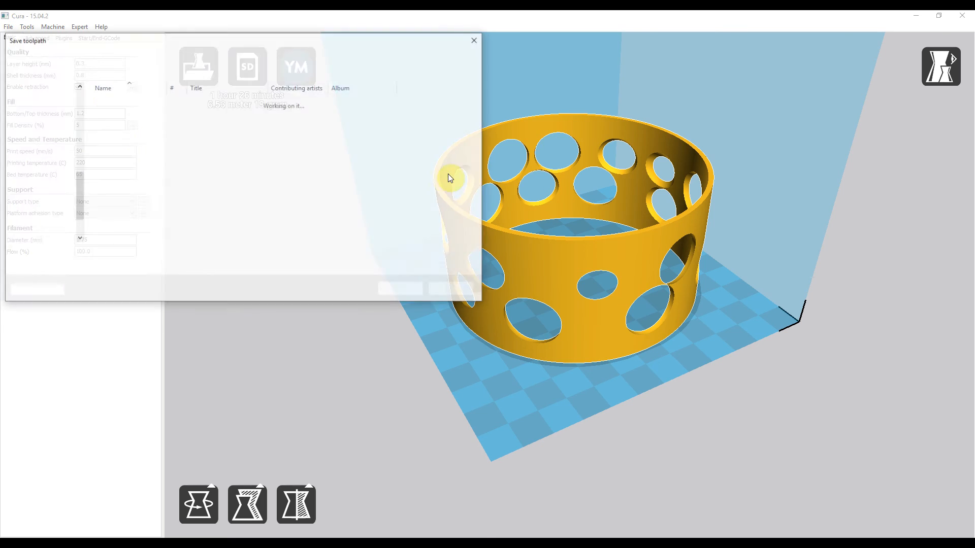
left_click_drag(294, 45, 439, 69)
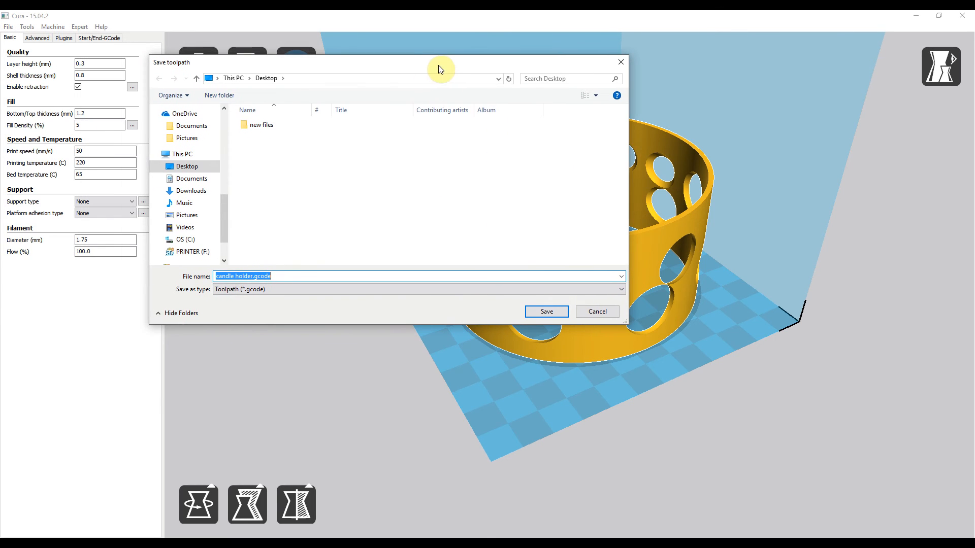
left_click(192, 252)
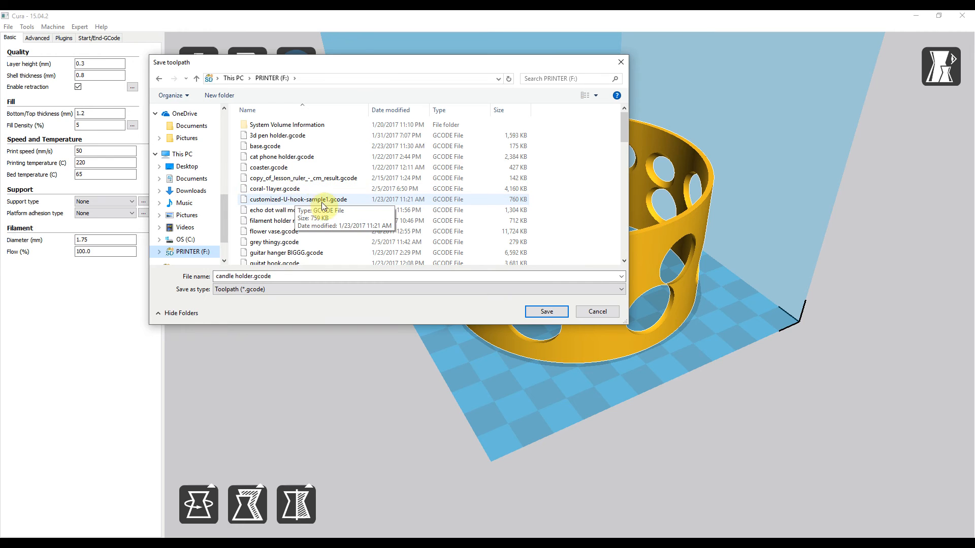
left_click(320, 182)
right_click(322, 181)
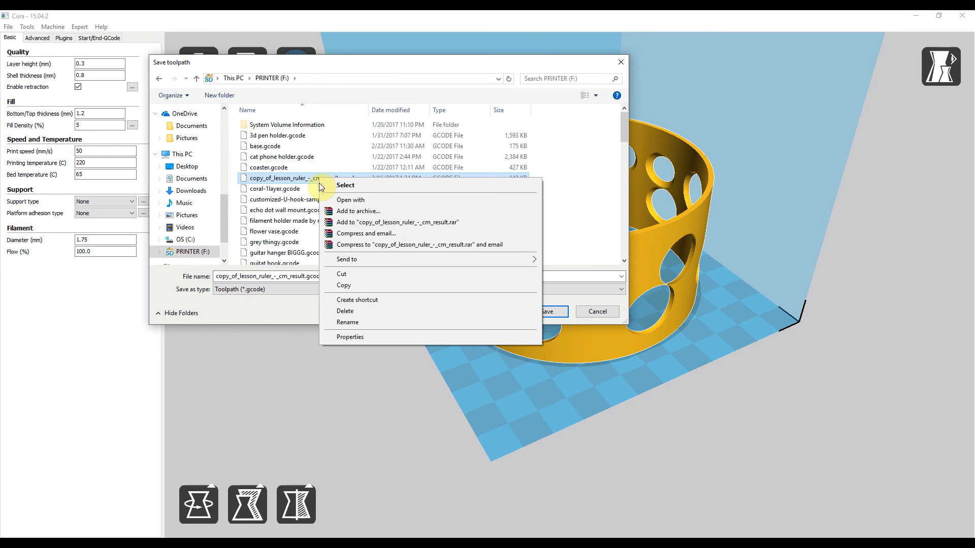
left_click(349, 311)
left_click(527, 320)
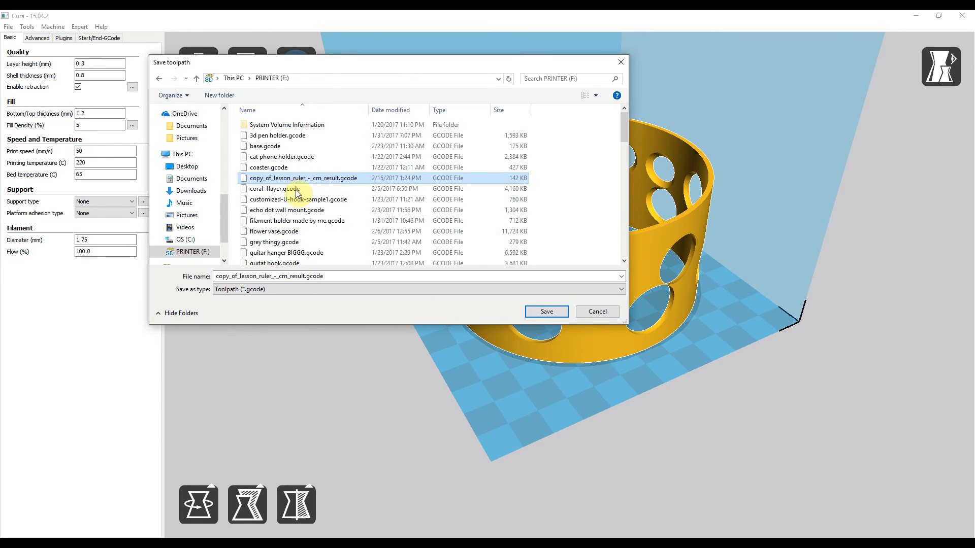
left_click(329, 275)
double_click(329, 275)
left_click(620, 62)
Step: Save the toolpath as candle holder.gcode on the PRINTER (F:) drive
left_click(8, 26)
left_click(50, 98)
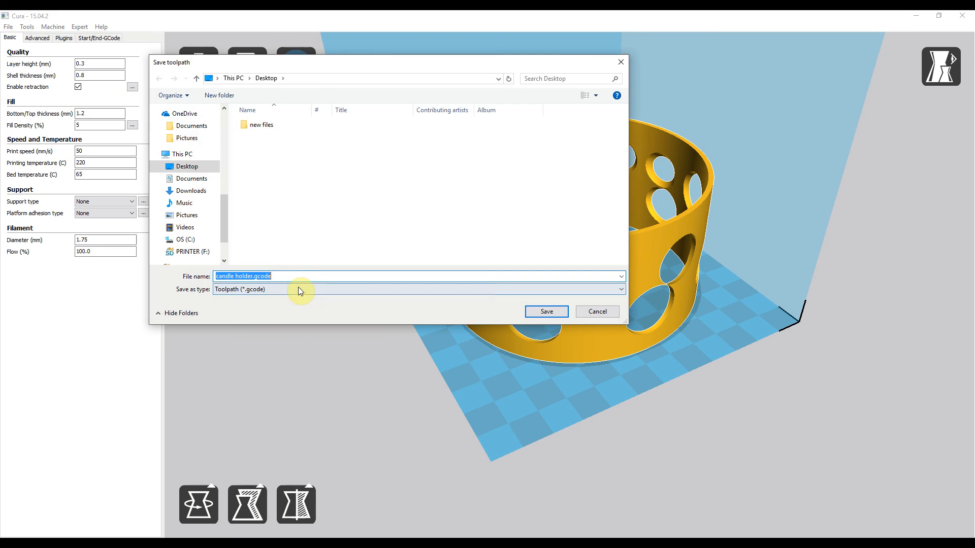
left_click(182, 253)
left_click(530, 316)
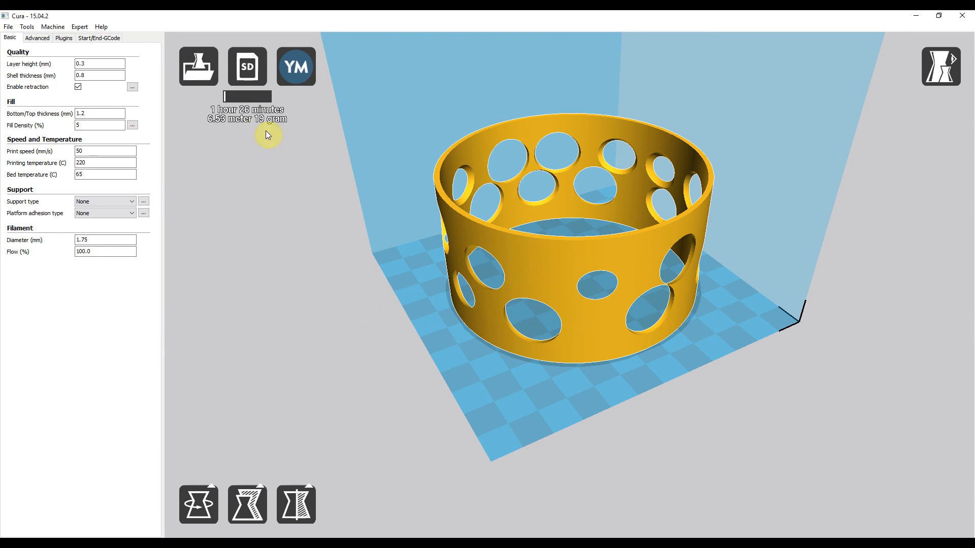